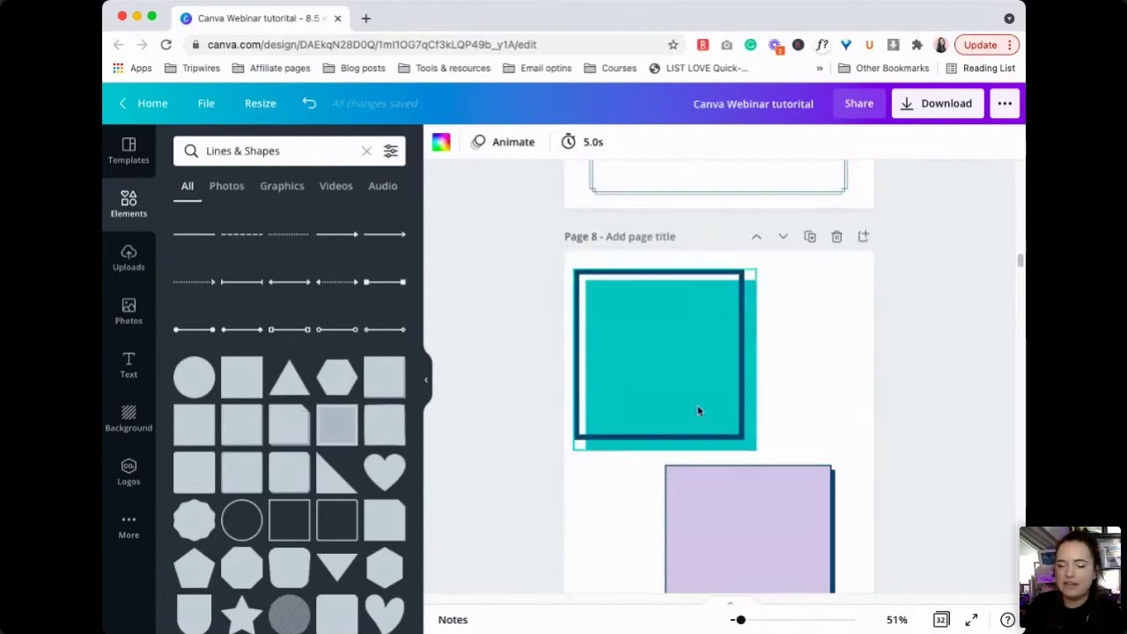
pyautogui.scroll(-2, 795, 448)
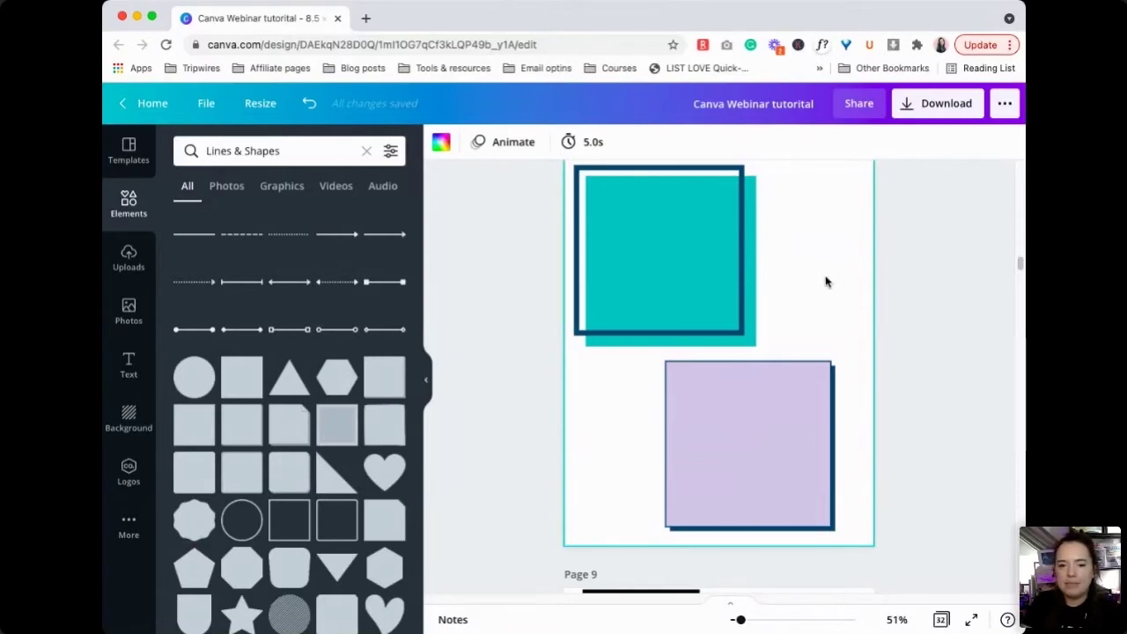
# Scroll down to page 9 and select its gold-framed square.
pyautogui.scroll(-3, 832, 279)
pyautogui.scroll(-4, 831, 283)
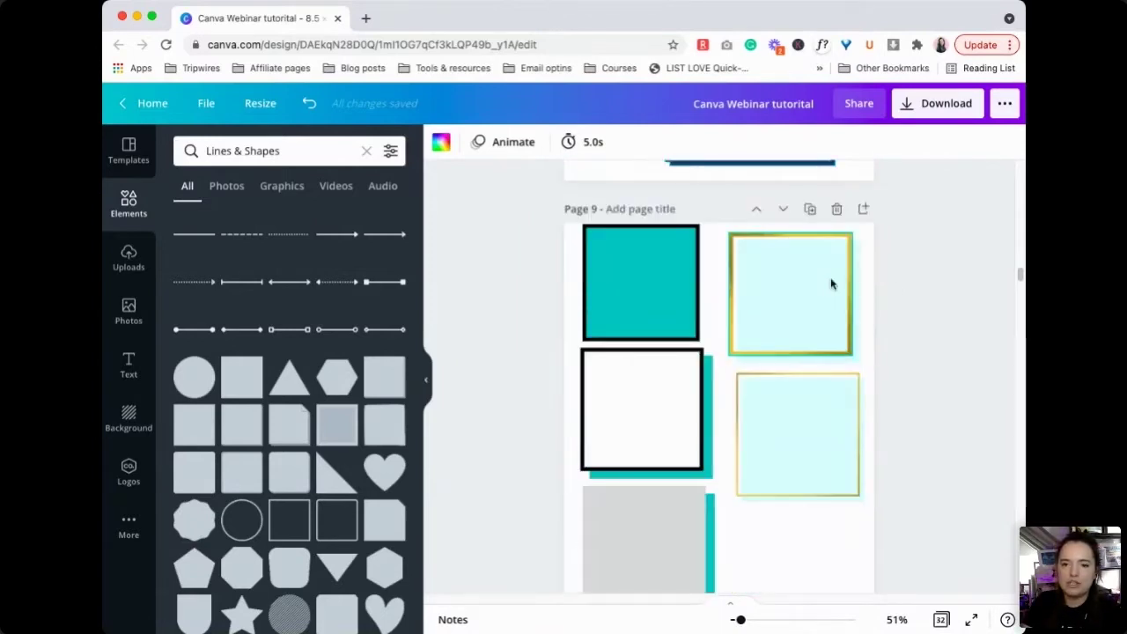
pyautogui.scroll(-1, 855, 317)
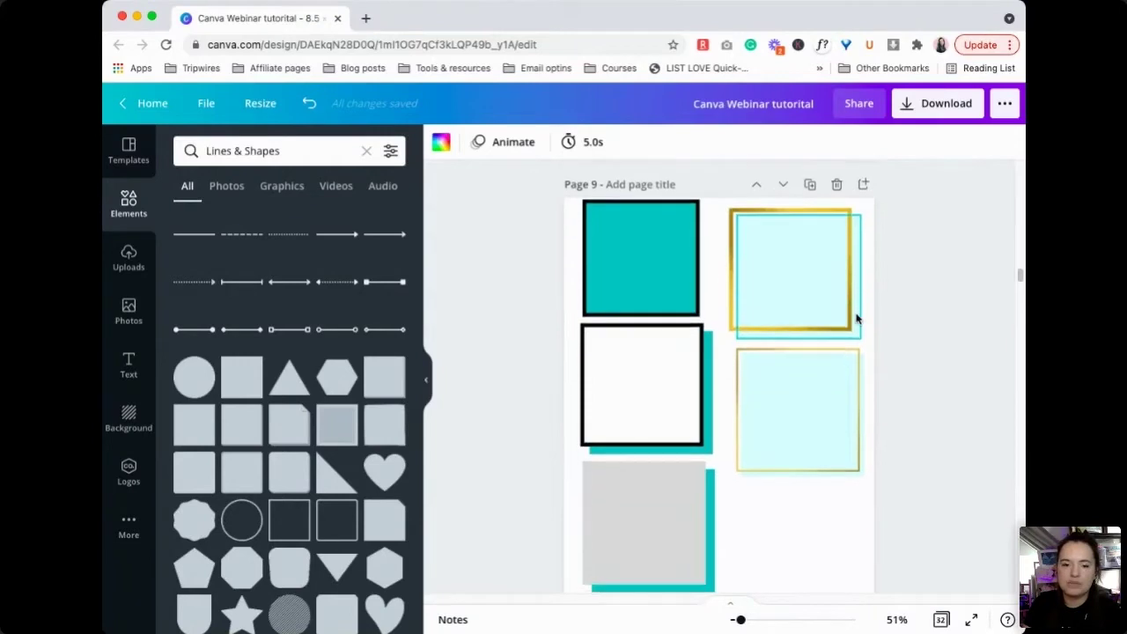
pyautogui.scroll(-1, 855, 317)
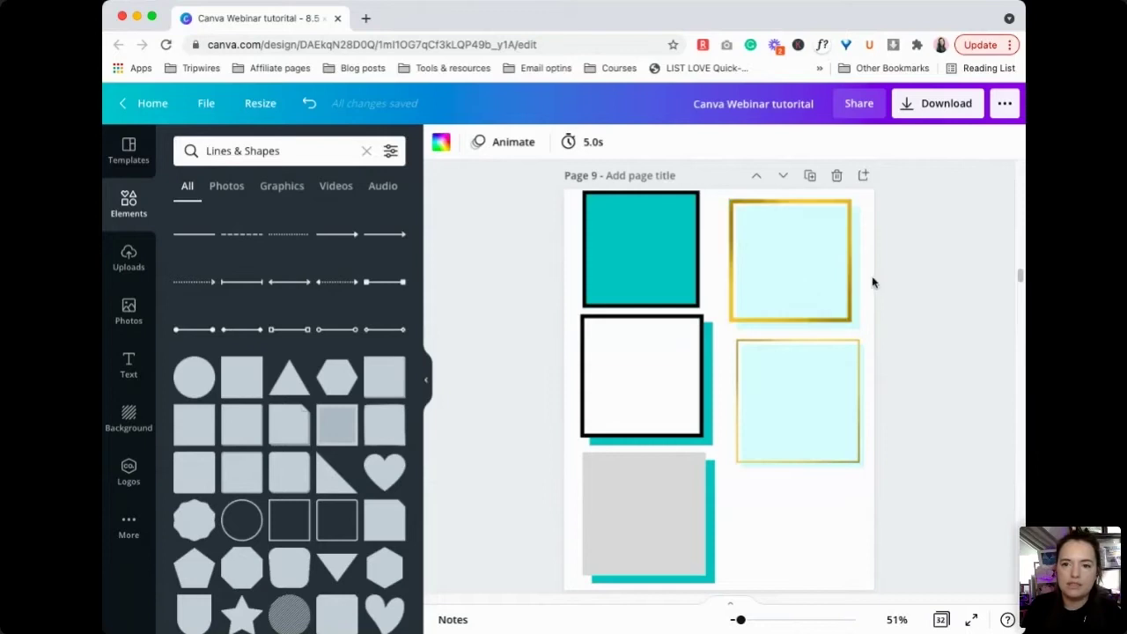
pyautogui.click(815, 281)
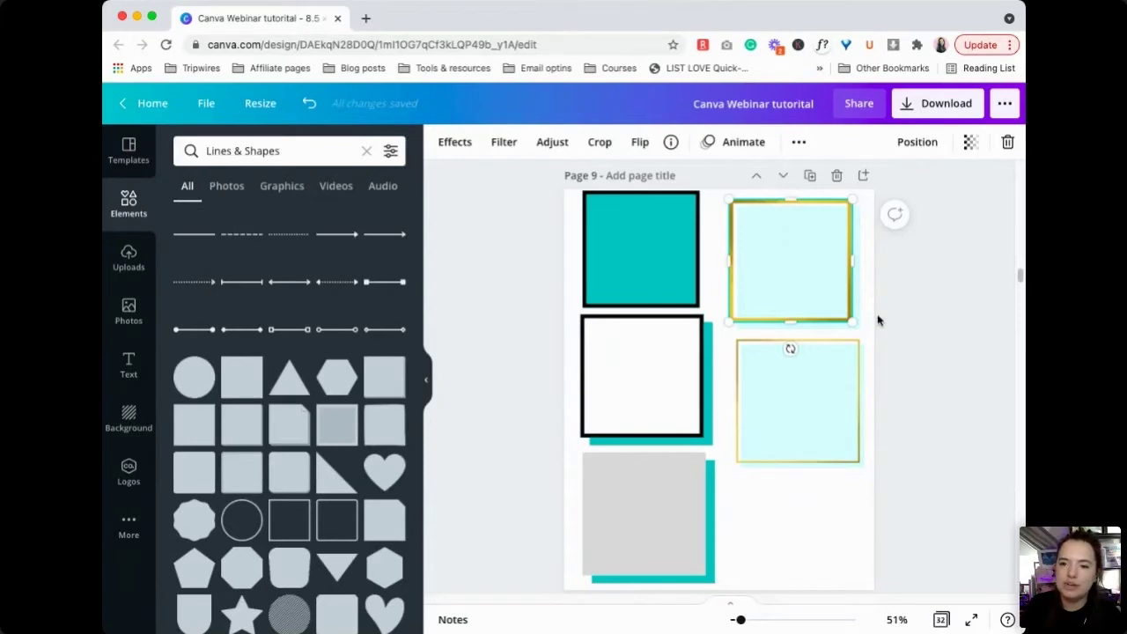
# Marquee-select the gold frame together with its pale blue backing square.
pyautogui.moveTo(881, 280); pyautogui.dragTo(798, 284)
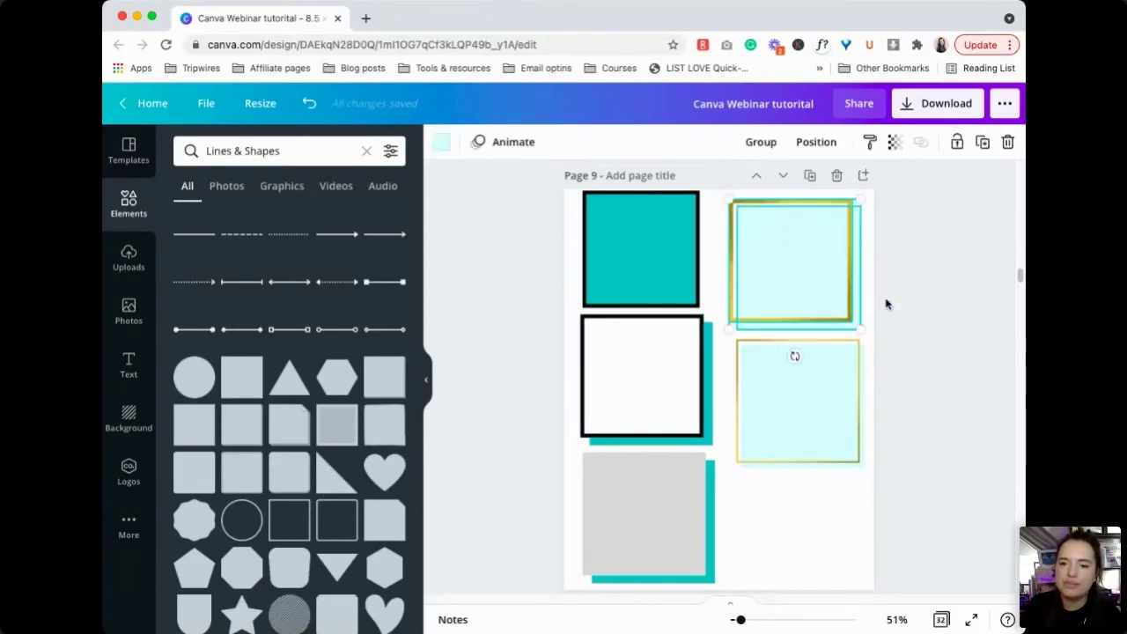
pyautogui.scroll(-8, 887, 304)
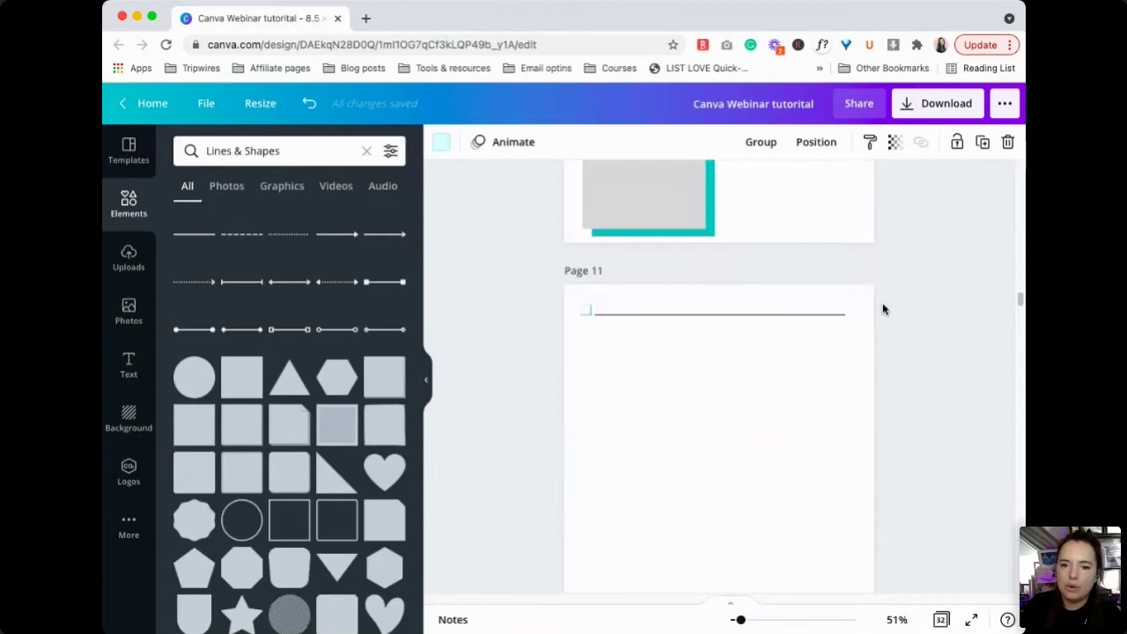
pyautogui.scroll(1, 696, 350)
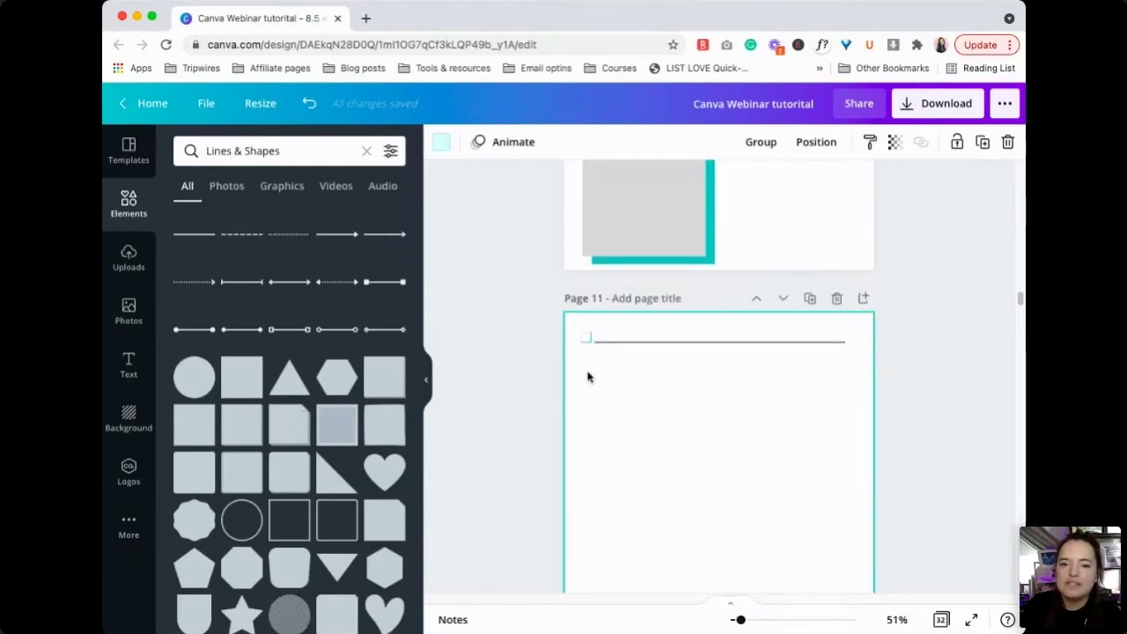
# Zoom page 11 to about 140% and scroll to its left edge.
pyautogui.moveTo(703, 377); pyautogui.dragTo(581, 335)
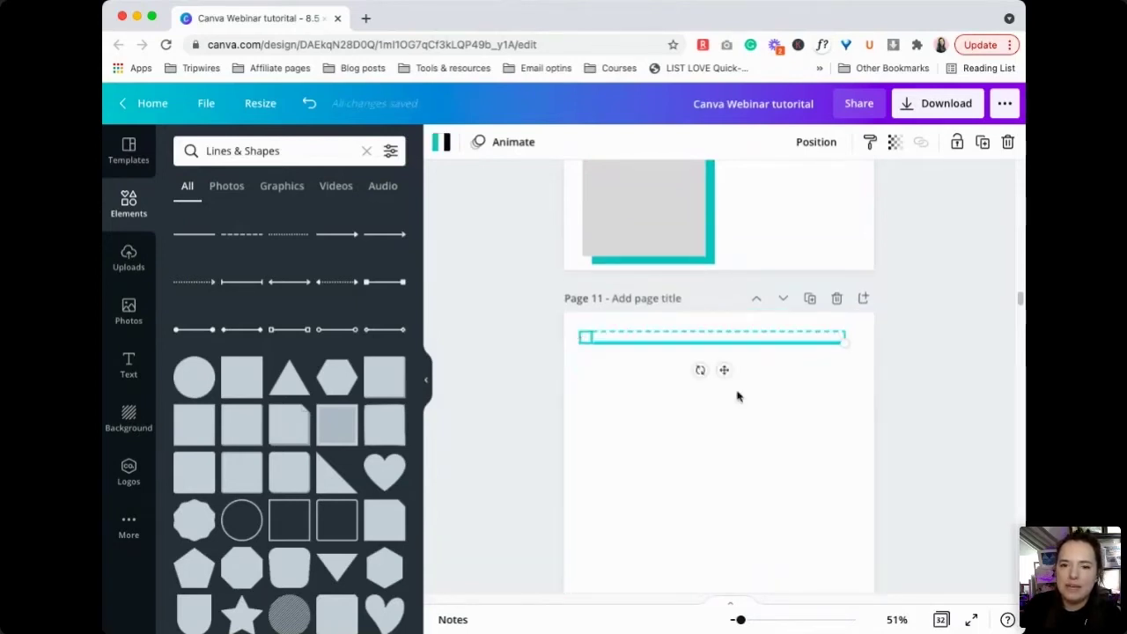
pyautogui.click(671, 447)
pyautogui.moveTo(740, 619); pyautogui.dragTo(764, 619)
pyautogui.moveTo(614, 599); pyautogui.dragTo(525, 584)
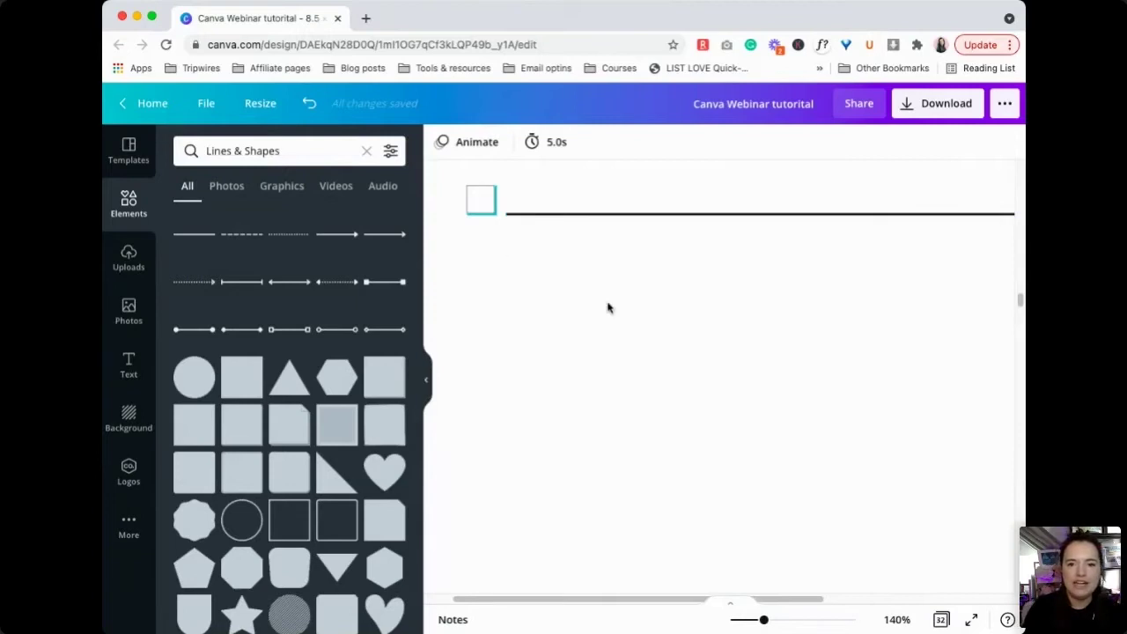
# Select the black-bordered white box with its teal offset strip and group them with Cmd+G.
pyautogui.scroll(5, 661, 308)
pyautogui.scroll(5, 767, 370)
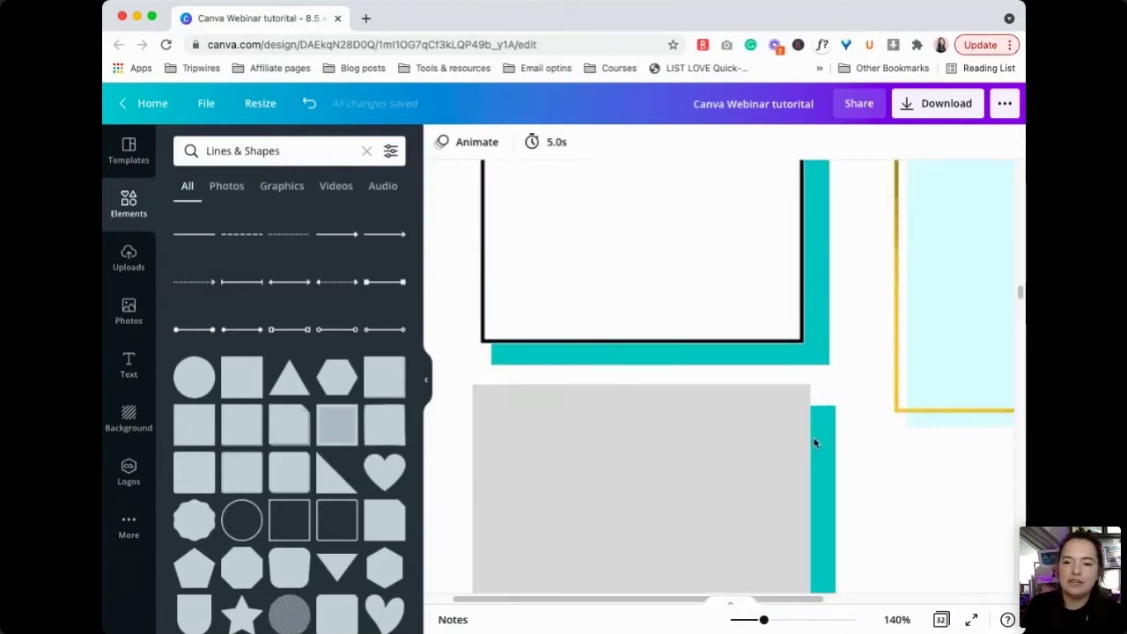
pyautogui.scroll(5, 837, 299)
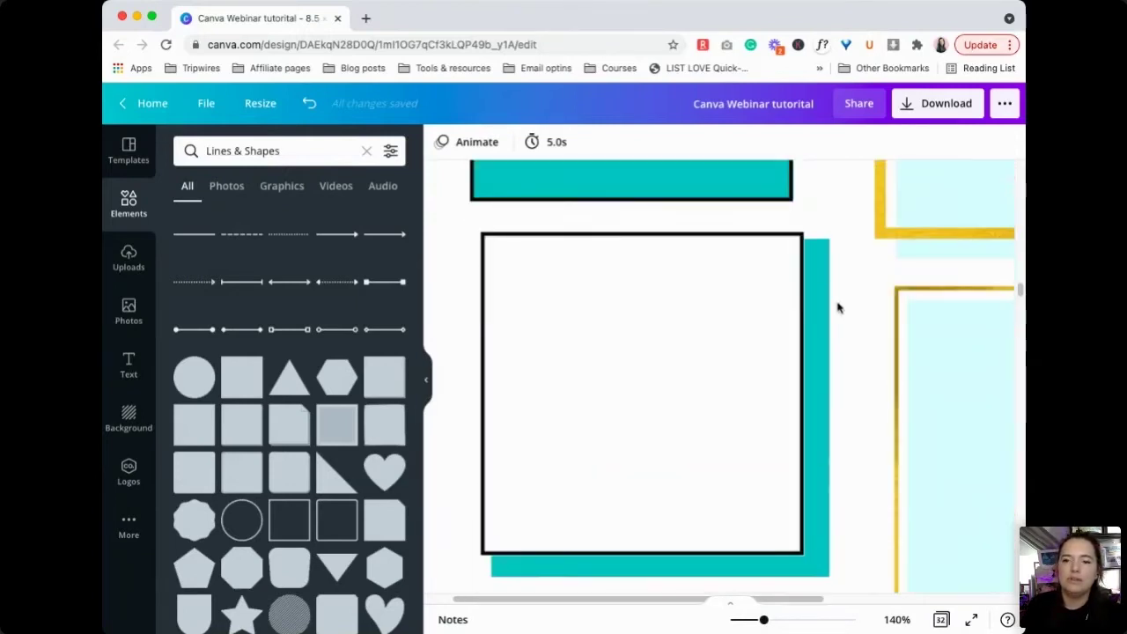
pyautogui.moveTo(847, 294); pyautogui.dragTo(710, 332)
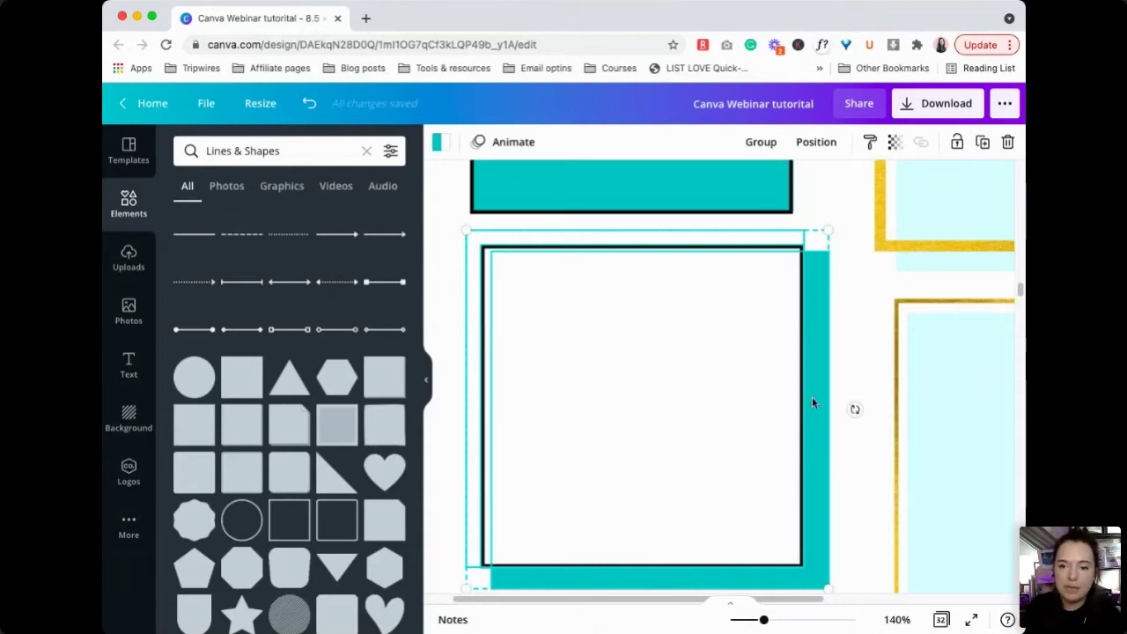
pyautogui.scroll(-10, 807, 410)
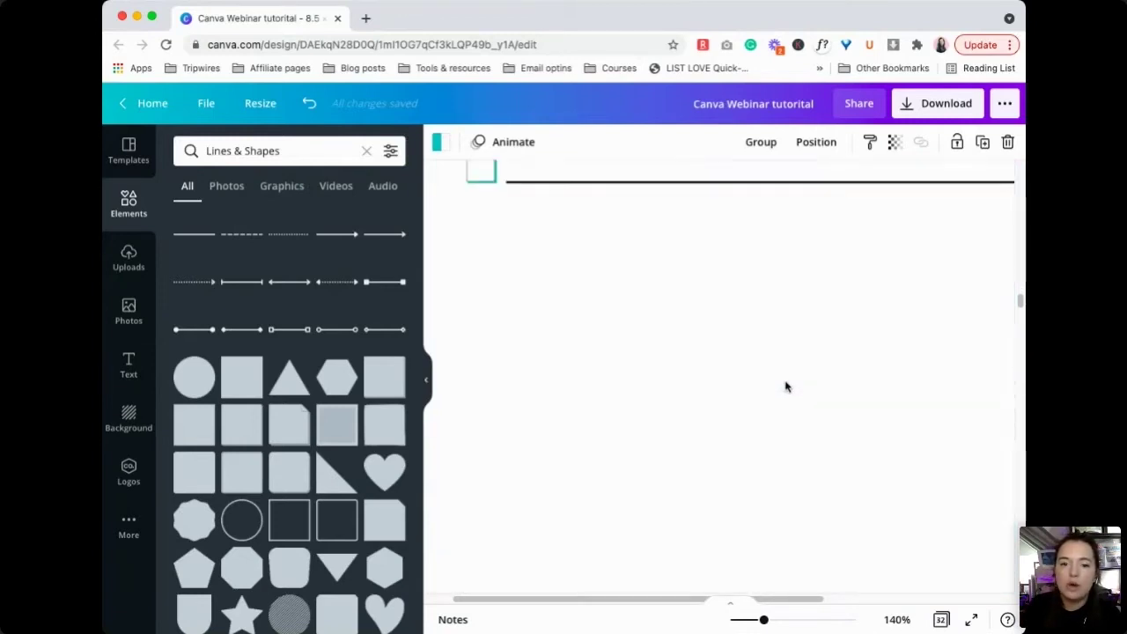
pyautogui.scroll(8, 773, 398)
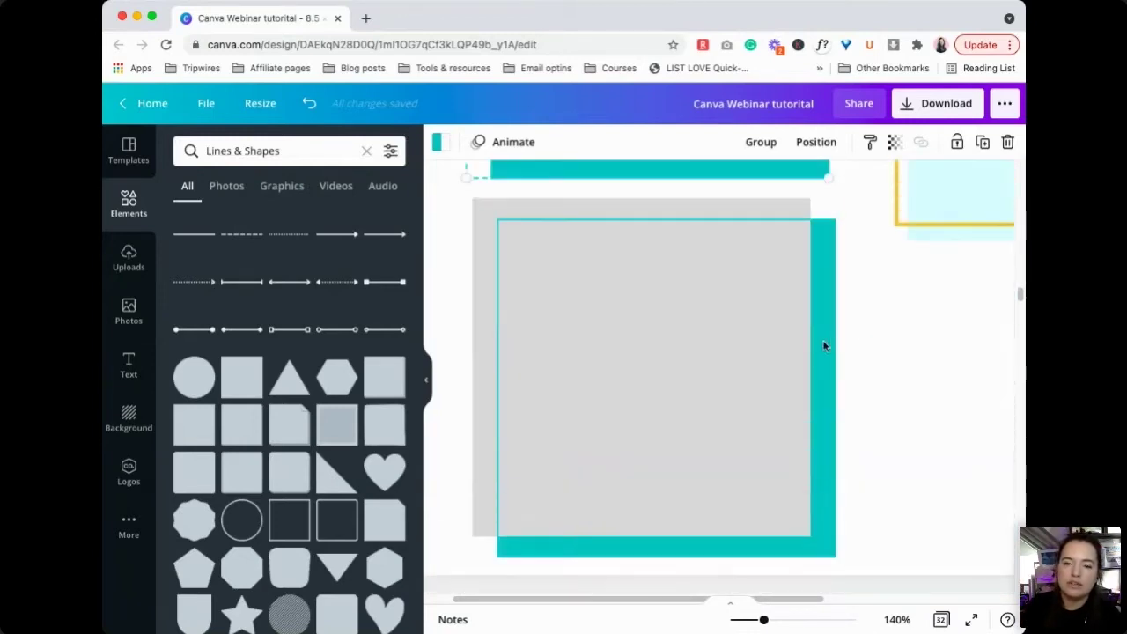
pyautogui.scroll(4, 819, 341)
pyautogui.scroll(-2, 832, 388)
pyautogui.click(853, 432)
pyautogui.click(692, 402)
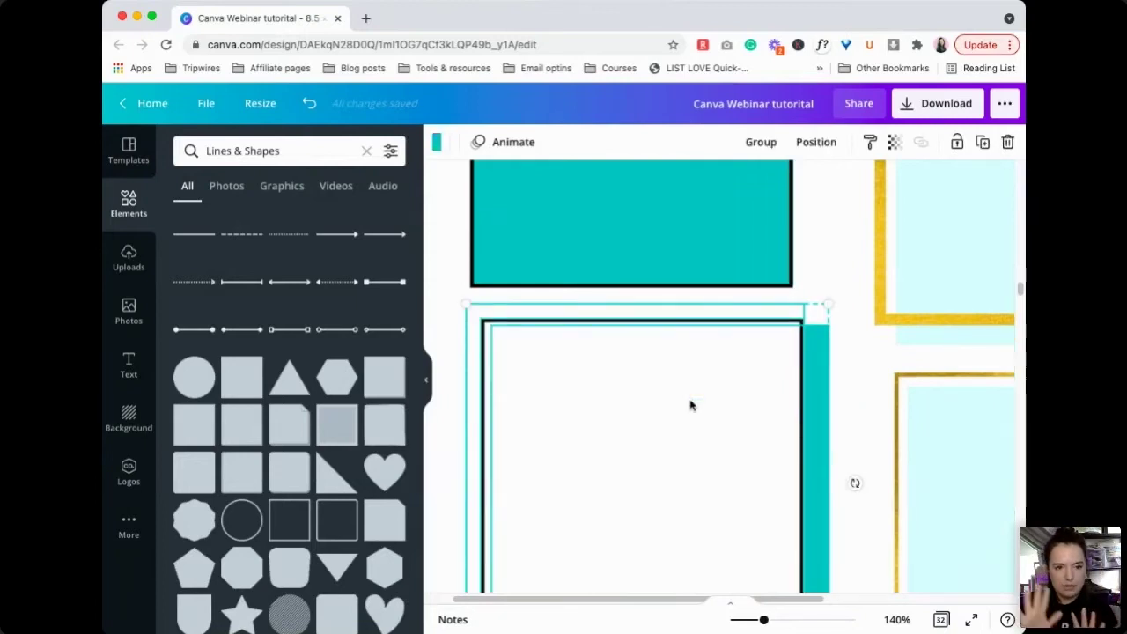
pyautogui.press('super+g')
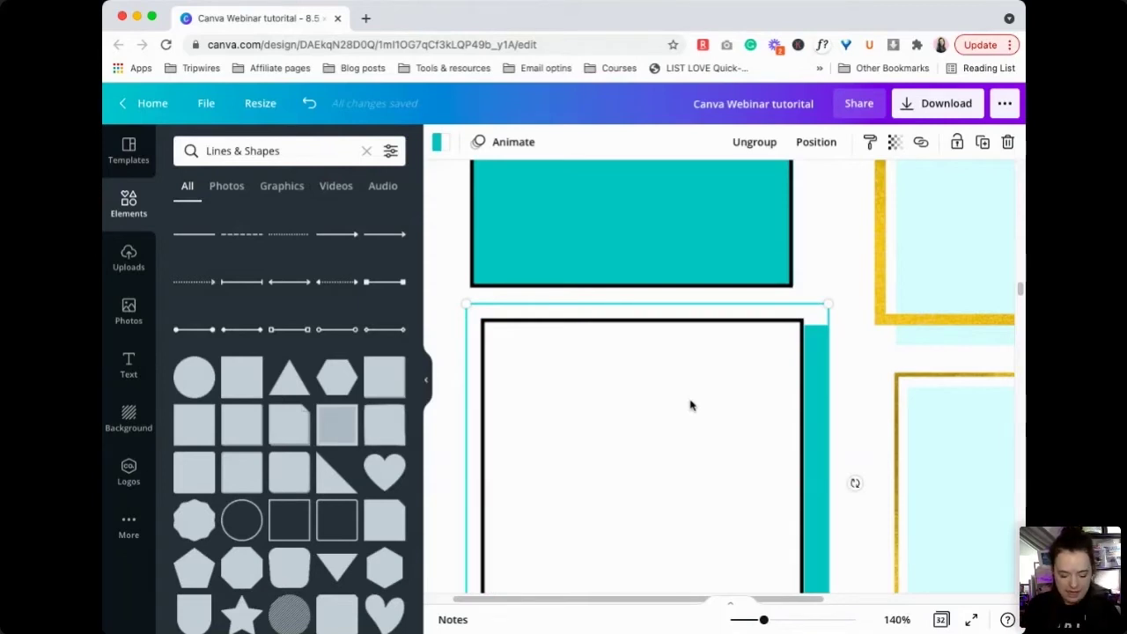
pyautogui.scroll(-10, 717, 470)
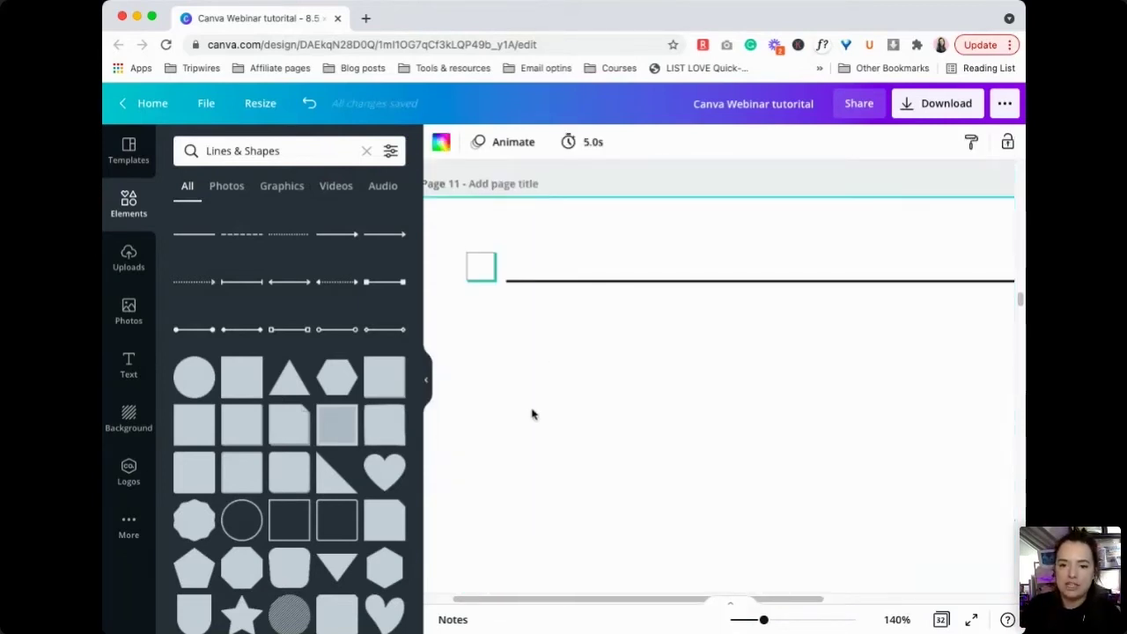
# Move the grouped box onto page 11, shrink it to about 0.3 × 0.3 beneath the top checkbox.
pyautogui.moveTo(584, 576); pyautogui.dragTo(586, 356)
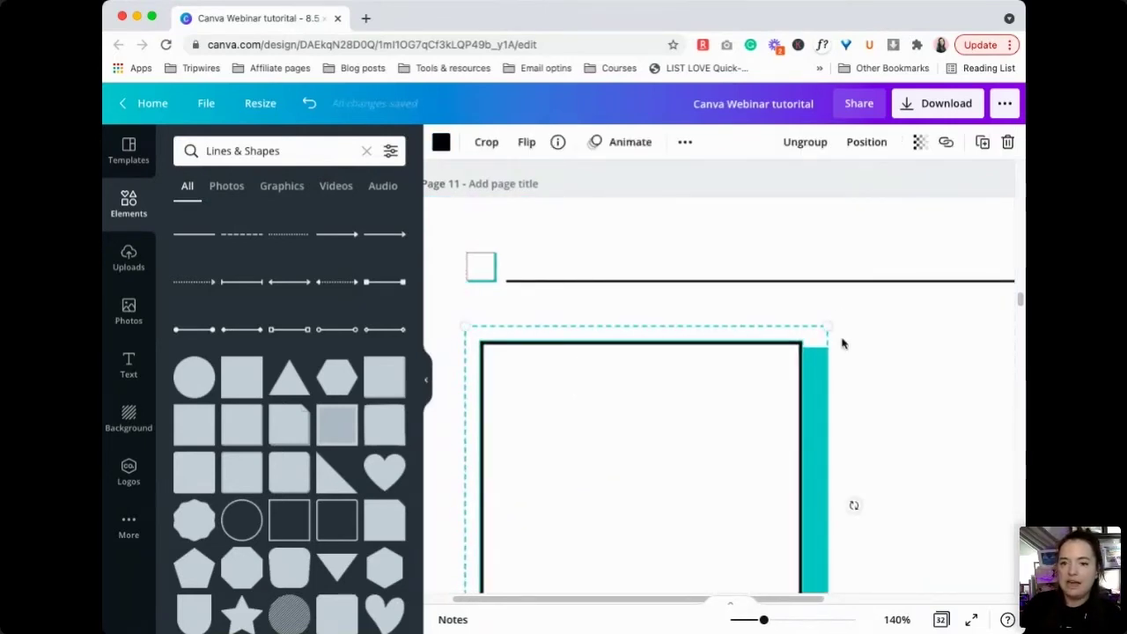
pyautogui.moveTo(589, 452); pyautogui.dragTo(547, 480)
pyautogui.moveTo(531, 541); pyautogui.dragTo(516, 286)
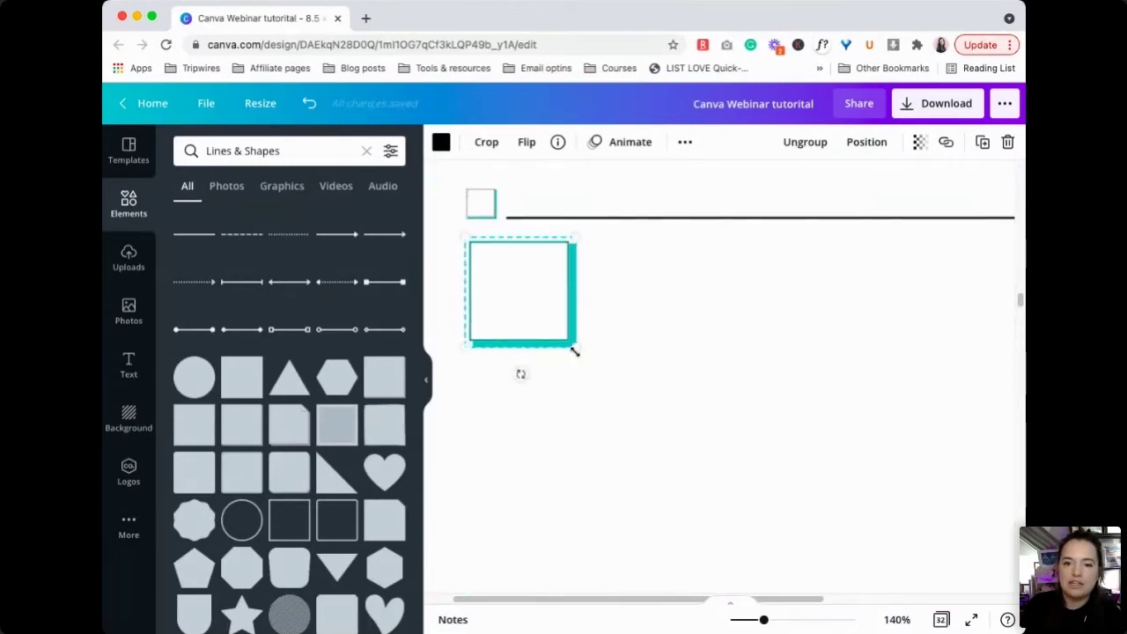
pyautogui.moveTo(574, 347); pyautogui.dragTo(490, 280)
pyautogui.click(559, 261)
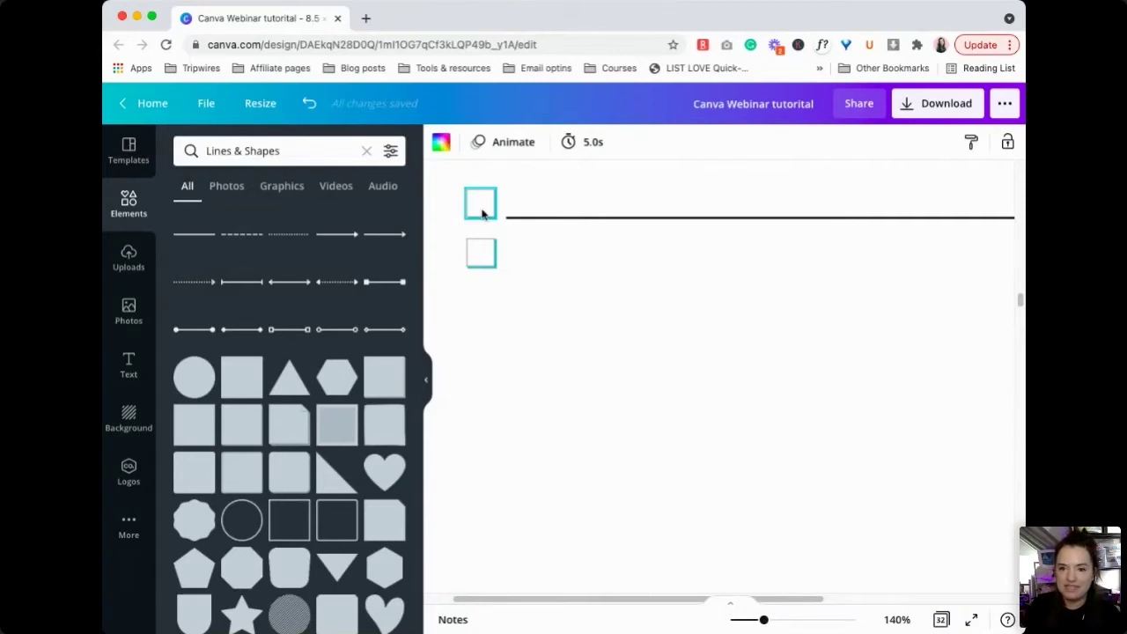
# Set the checklist line's weight to 1.
pyautogui.click(573, 220)
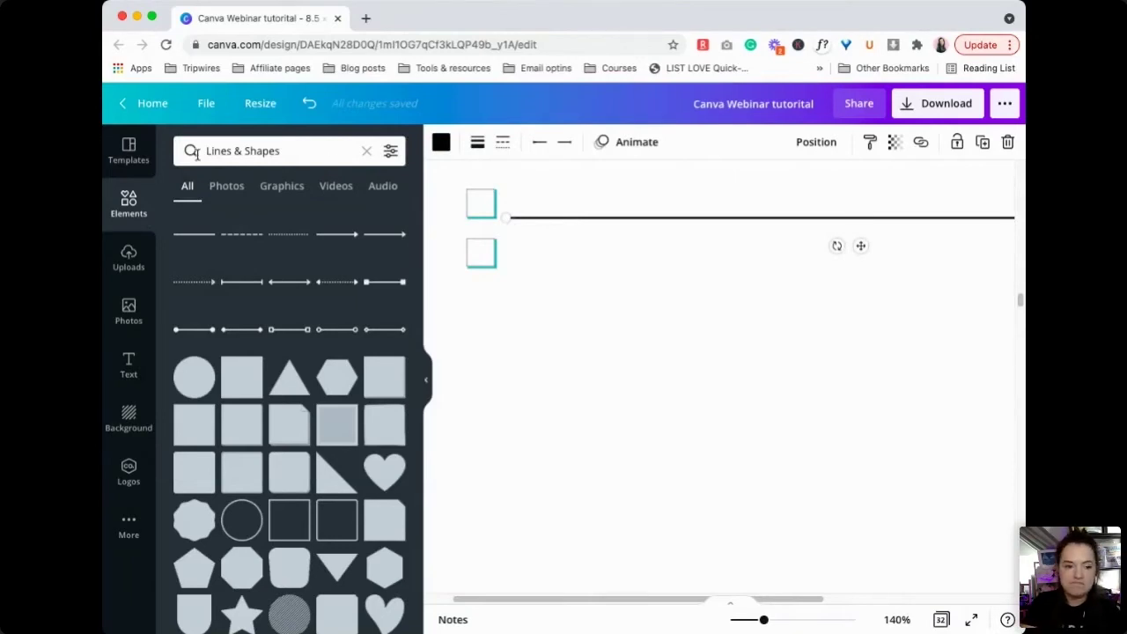
pyautogui.click(477, 141)
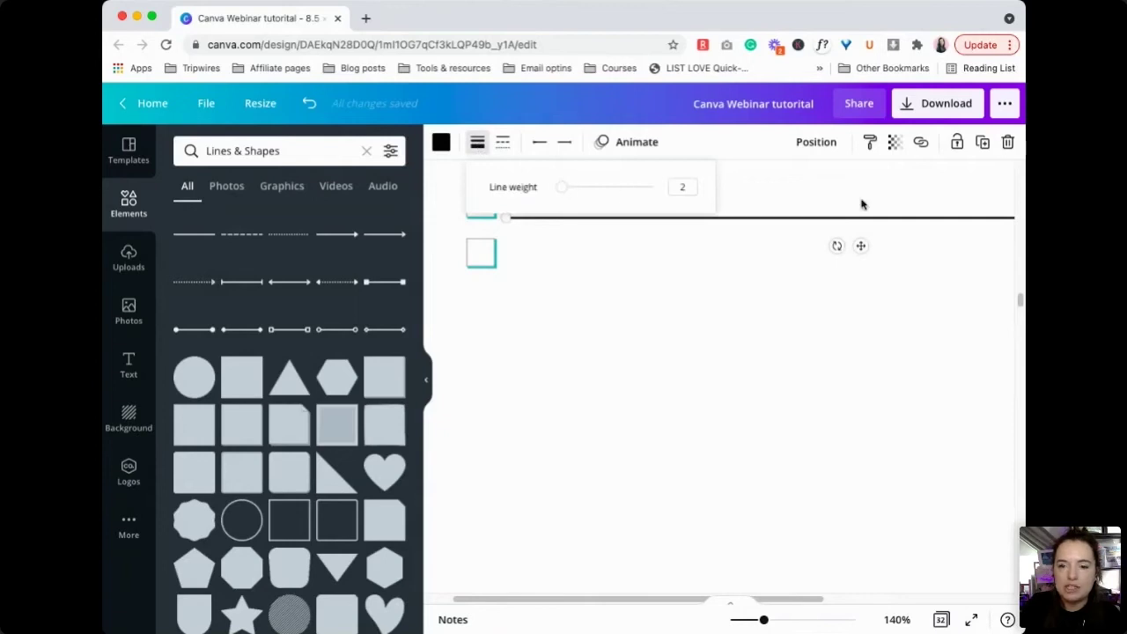
pyautogui.moveTo(561, 186)
pyautogui.mouseDown()
pyautogui.moveTo(573, 187)
pyautogui.moveTo(555, 192)
pyautogui.mouseUp()
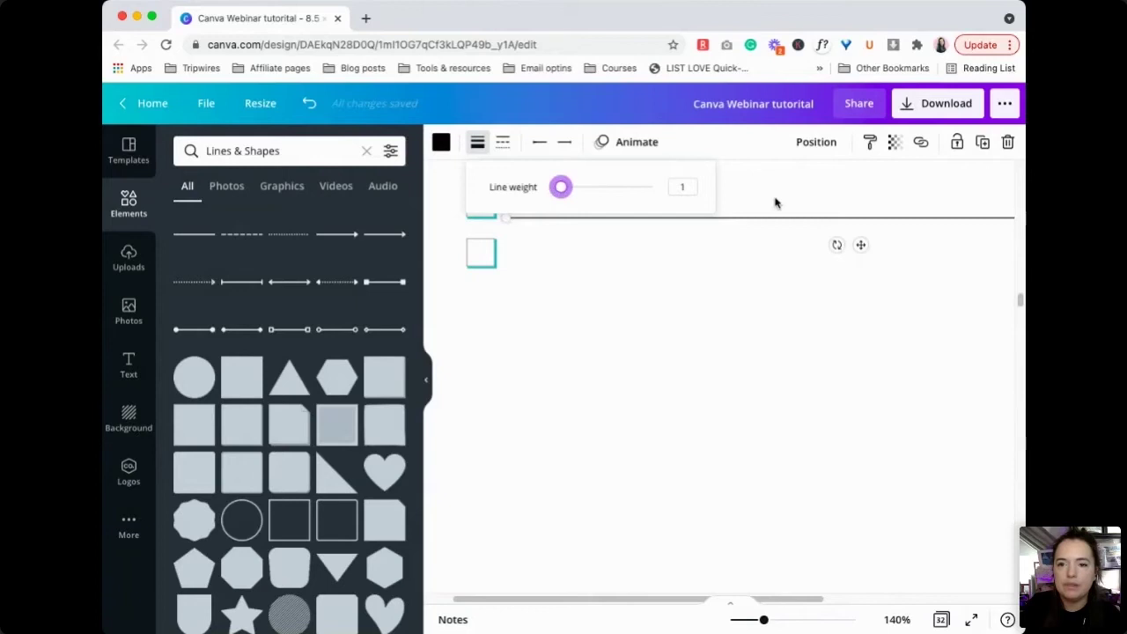
pyautogui.click(493, 222)
pyautogui.click(523, 201)
pyautogui.click(573, 276)
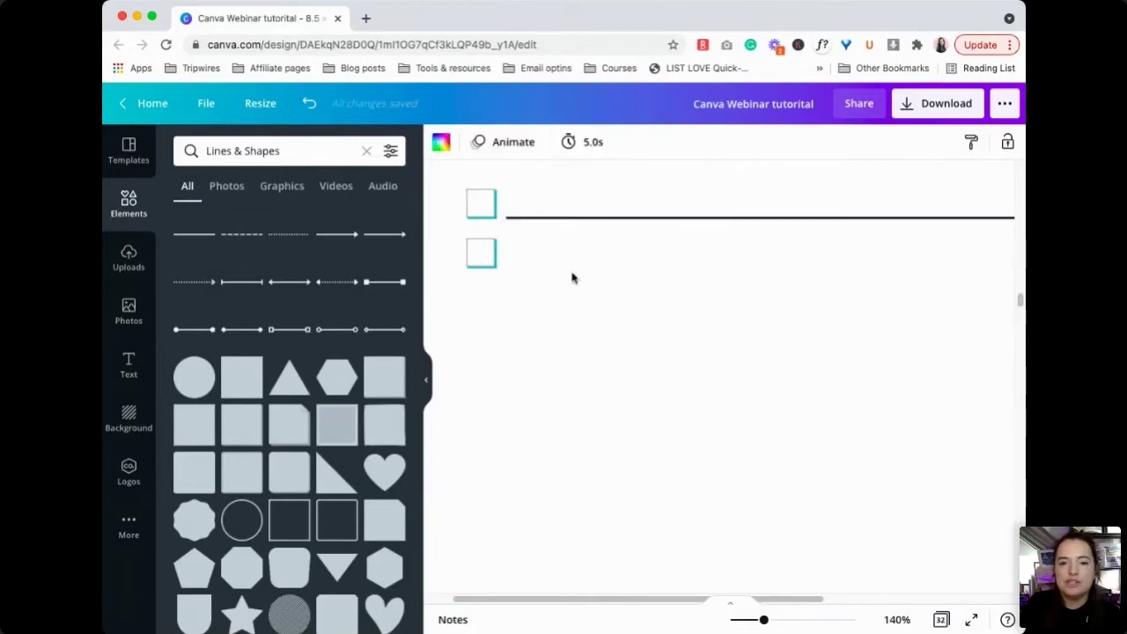
# Delete the lower duplicate checkbox and nudge the remaining square up to align with the line.
pyautogui.click(478, 255)
pyautogui.press('Delete')
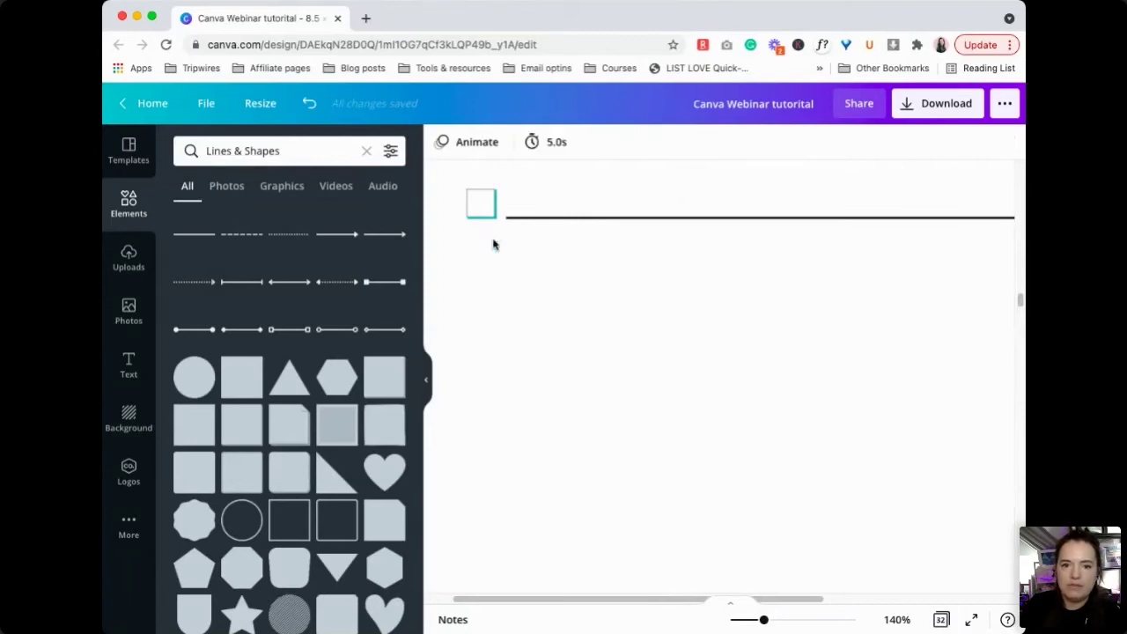
pyautogui.click(486, 216)
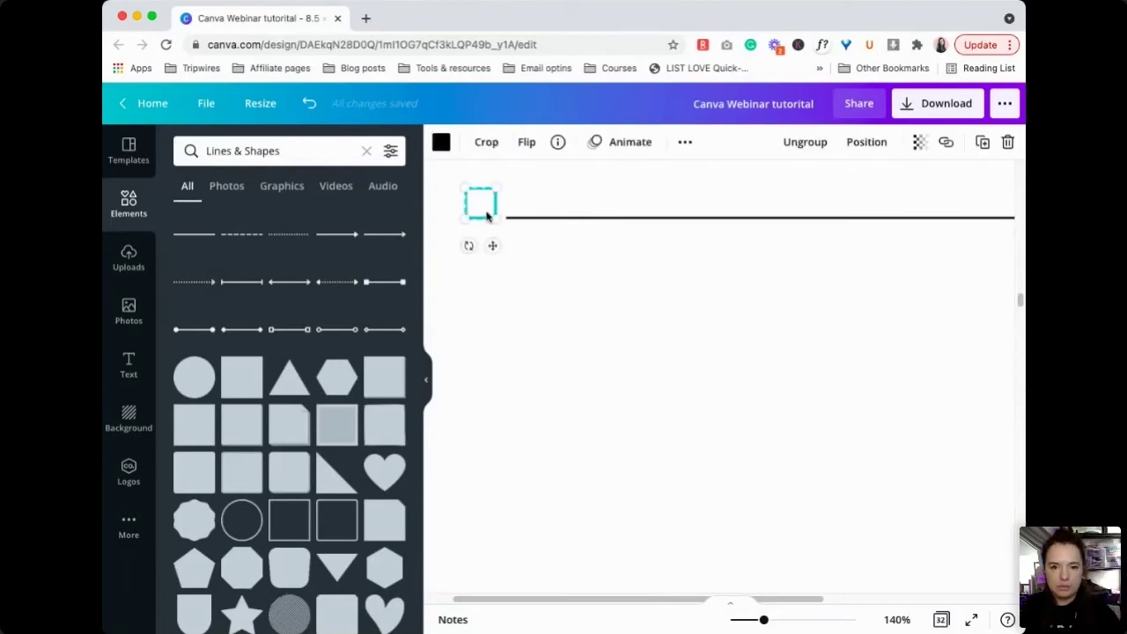
pyautogui.click(554, 250)
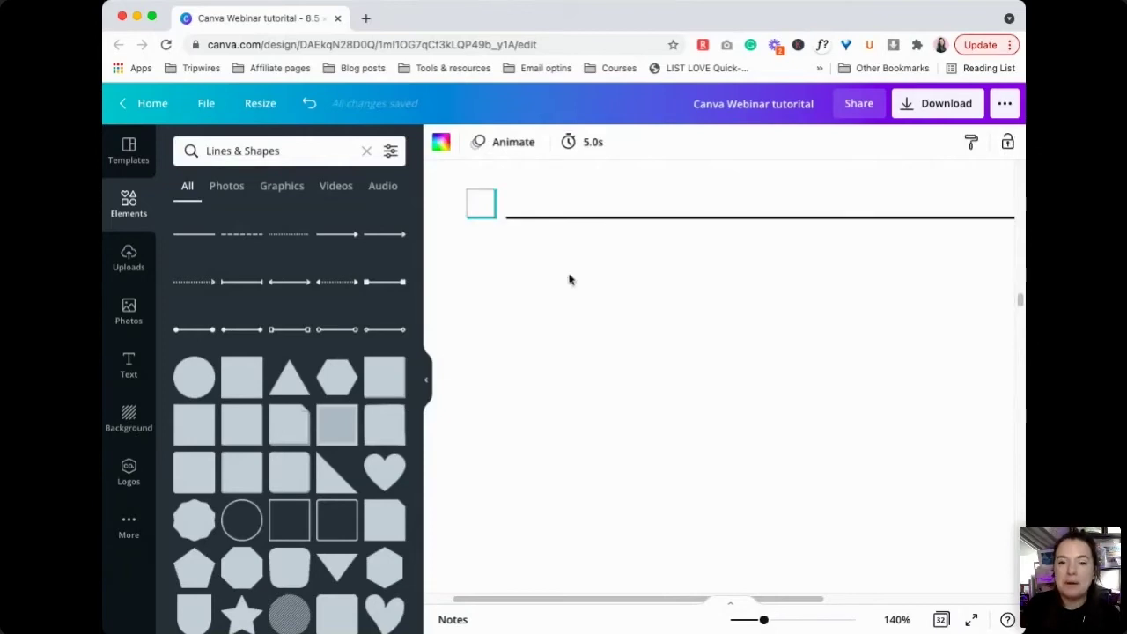
pyautogui.click(481, 210)
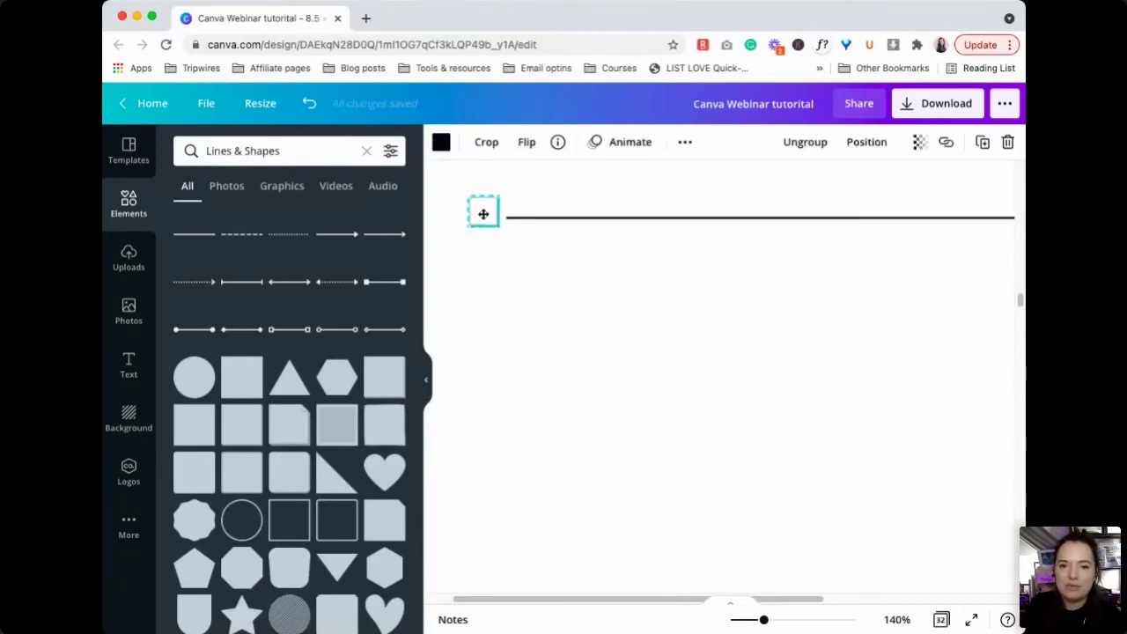
pyautogui.moveTo(483, 214); pyautogui.dragTo(483, 208)
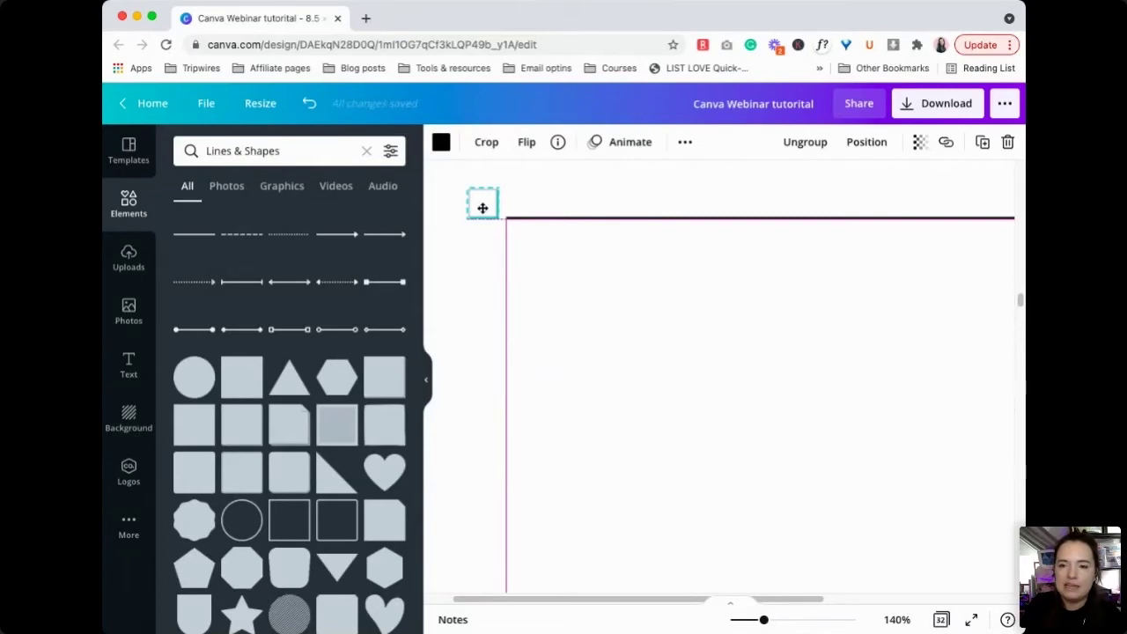
pyautogui.click(618, 289)
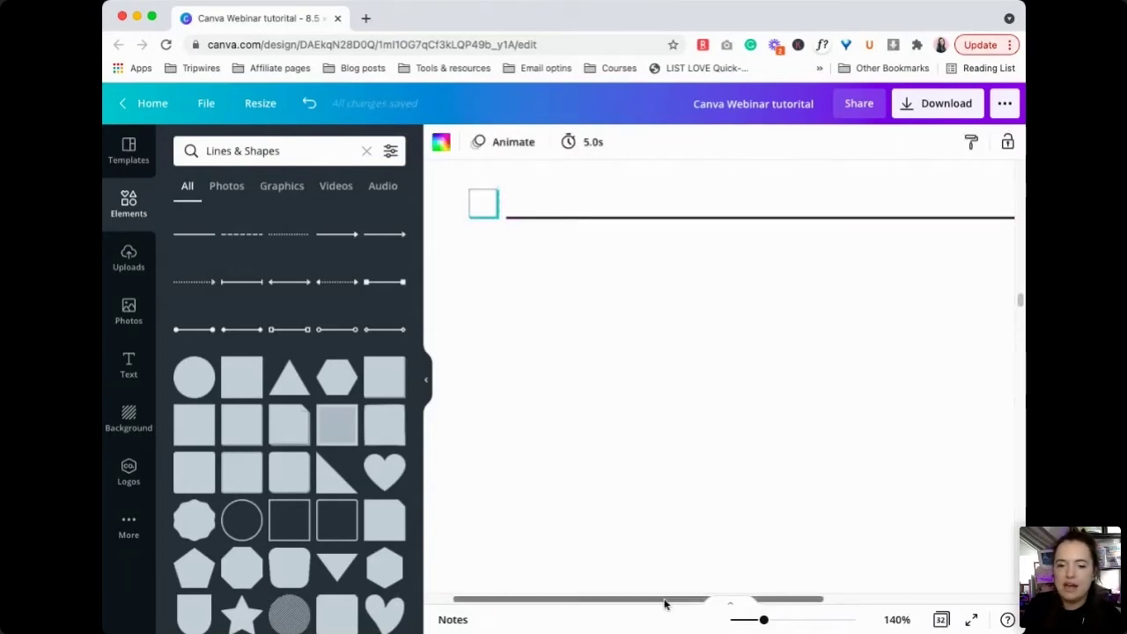
# Zoom to 127% and select the black line and the checkbox square.
pyautogui.moveTo(762, 621); pyautogui.dragTo(760, 621)
pyautogui.moveTo(660, 603); pyautogui.dragTo(689, 610)
pyautogui.click(689, 610)
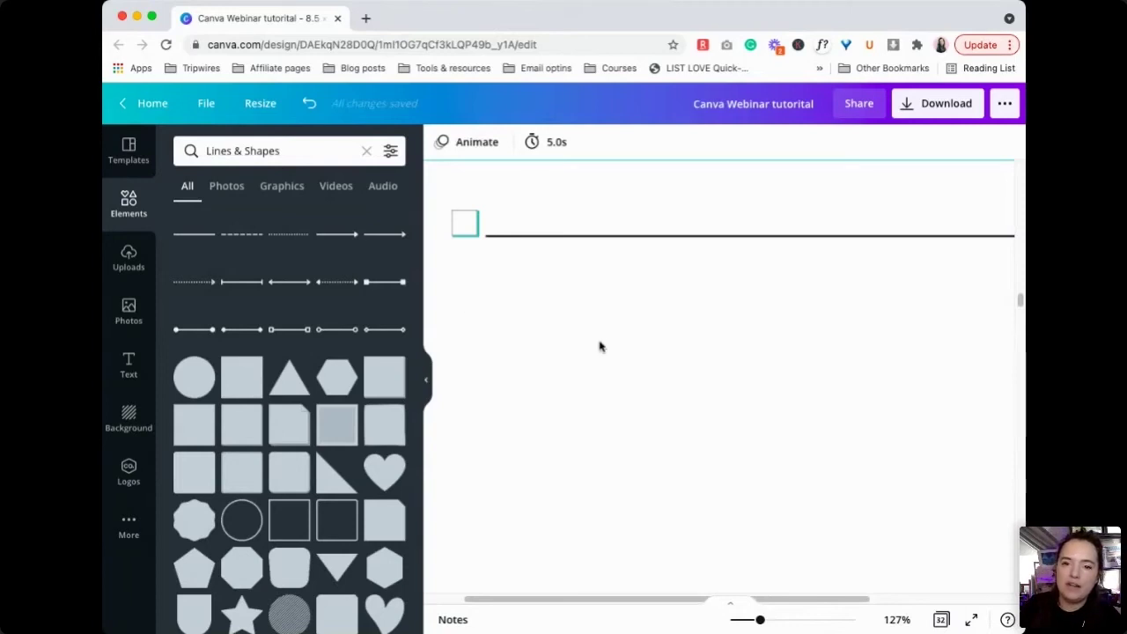
pyautogui.click(594, 243)
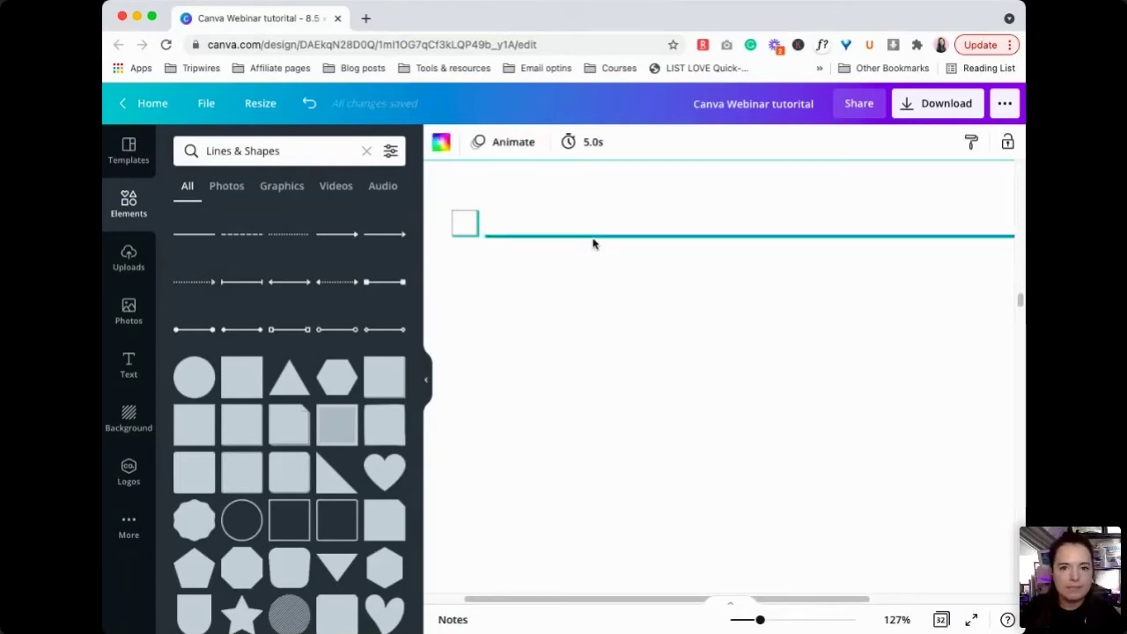
pyautogui.click(460, 227)
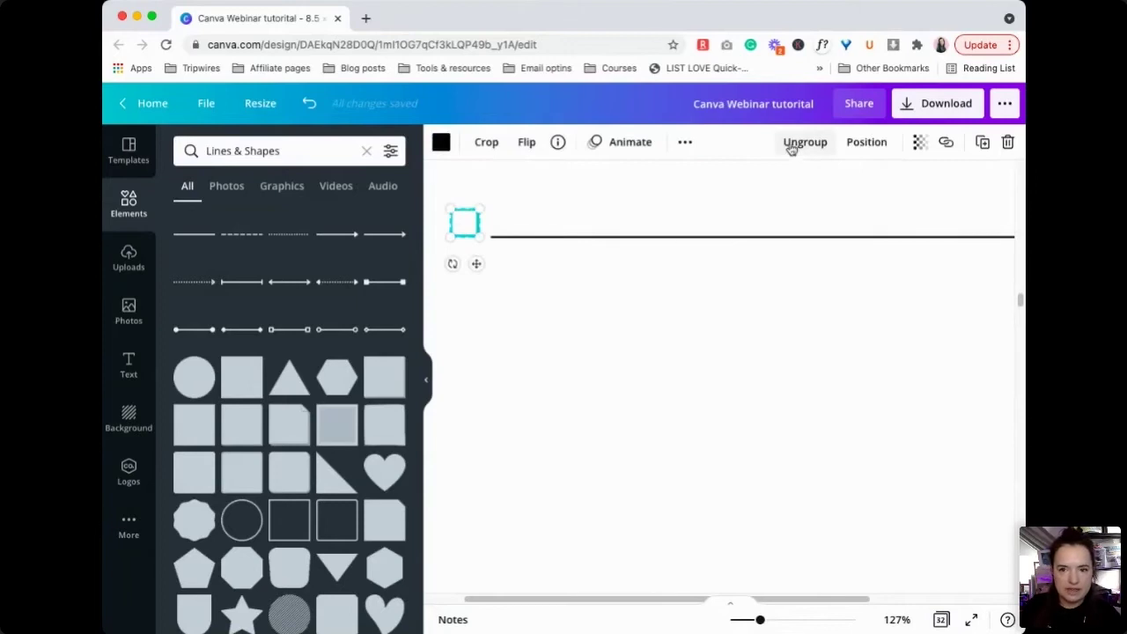
# Ungroup the square, then group it with the line into a single checkbox row.
pyautogui.click(792, 149)
pyautogui.click(563, 193)
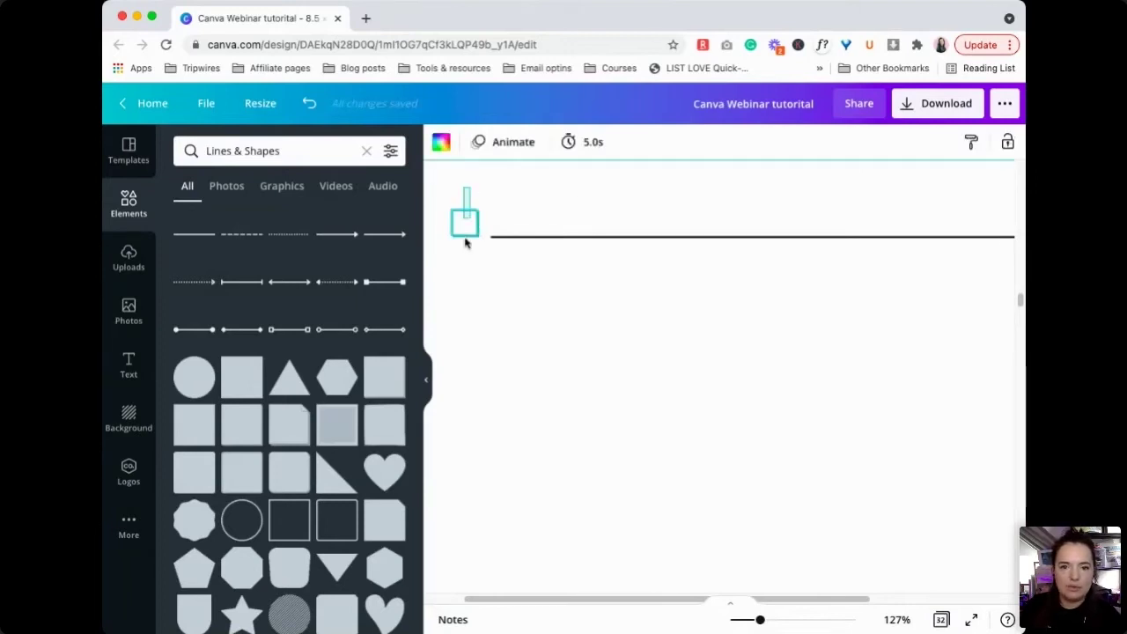
pyautogui.moveTo(470, 184); pyautogui.dragTo(584, 261)
pyautogui.click(763, 143)
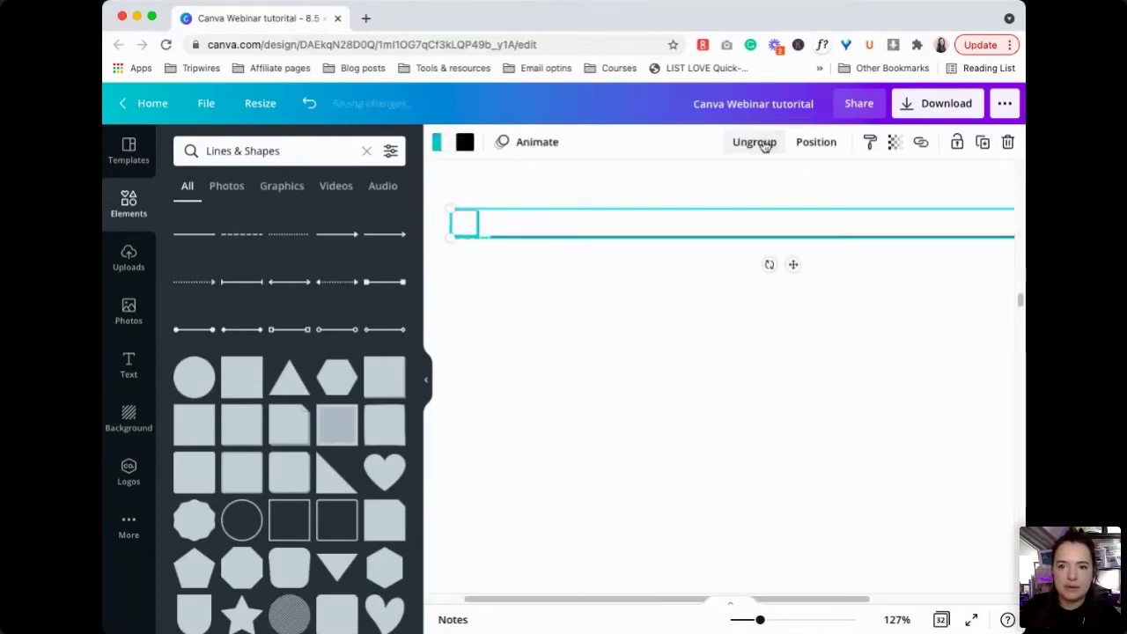
# Zoom out to 59% and duplicate the row with Cmd+D, moving copies down page 11.
pyautogui.moveTo(760, 619); pyautogui.dragTo(741, 619)
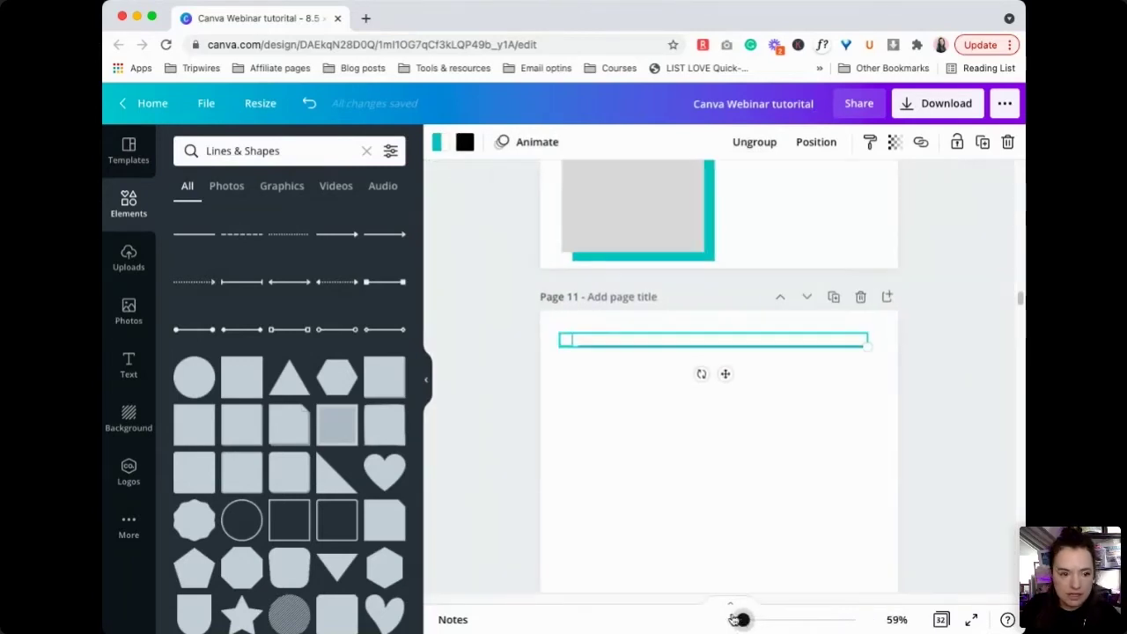
pyautogui.click(835, 392)
pyautogui.moveTo(773, 380); pyautogui.dragTo(693, 324)
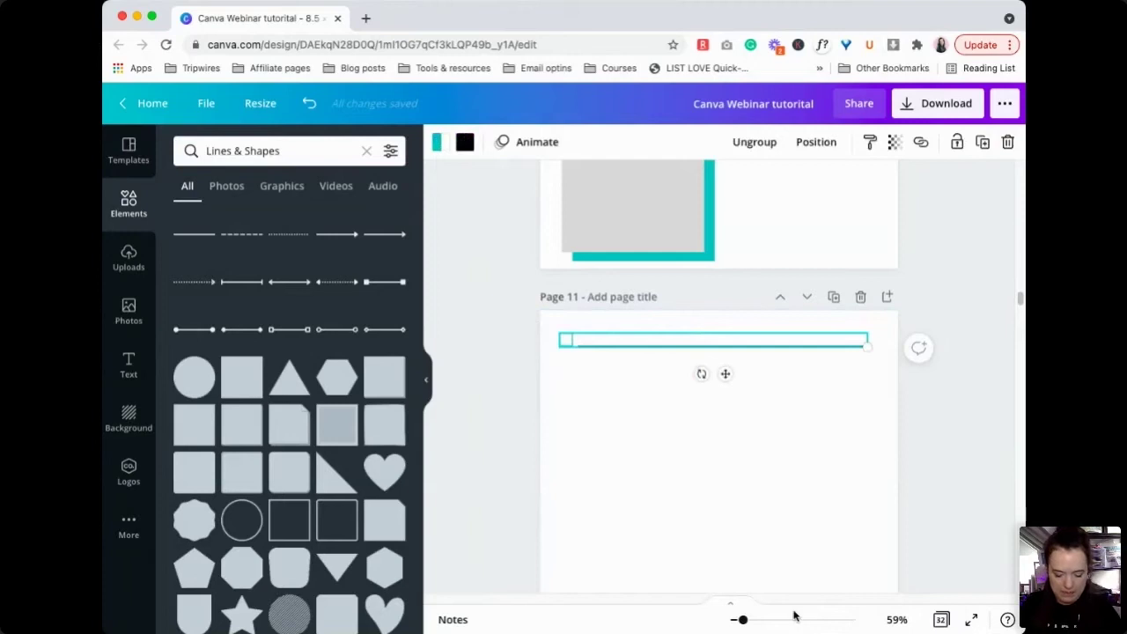
pyautogui.press('super+d')
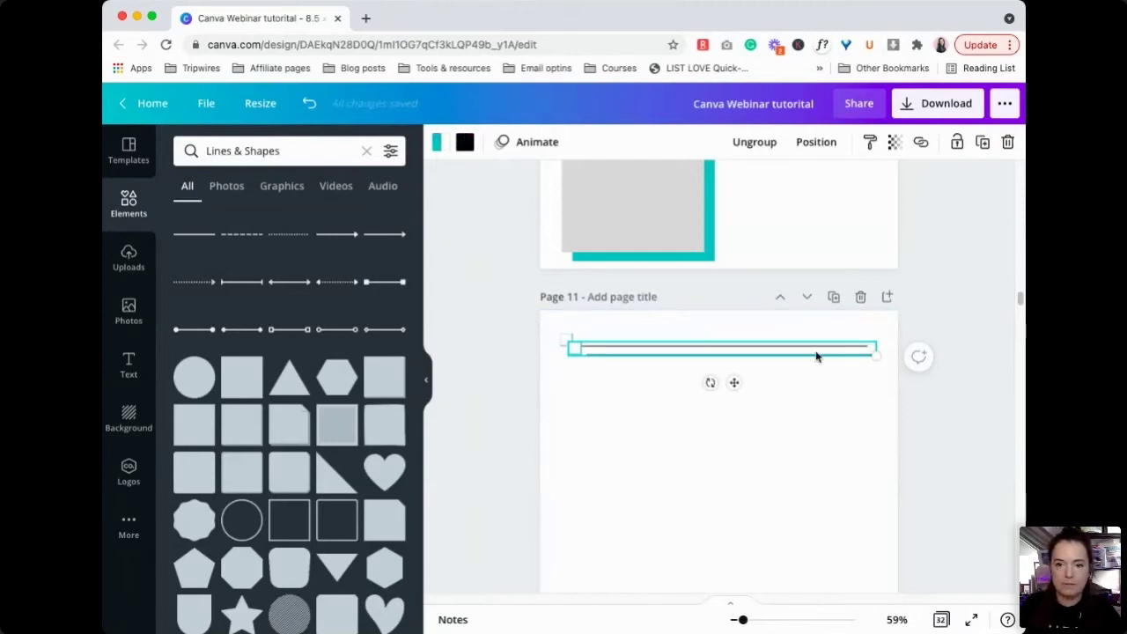
pyautogui.moveTo(816, 355); pyautogui.dragTo(803, 456)
pyautogui.press('super+d')
pyautogui.press('super+z')
pyautogui.press('super+d')
pyautogui.scroll(-6, 813, 467)
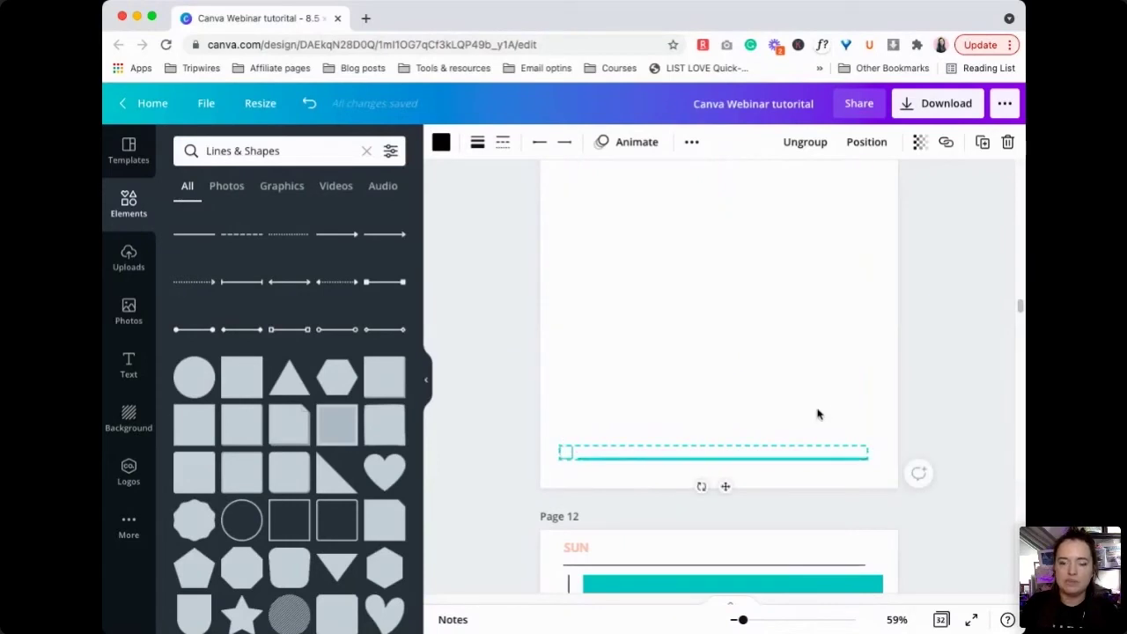
# Duplicate the top two checkbox rows and drag the copies down the page.
pyautogui.click(893, 402)
pyautogui.scroll(5, 682, 435)
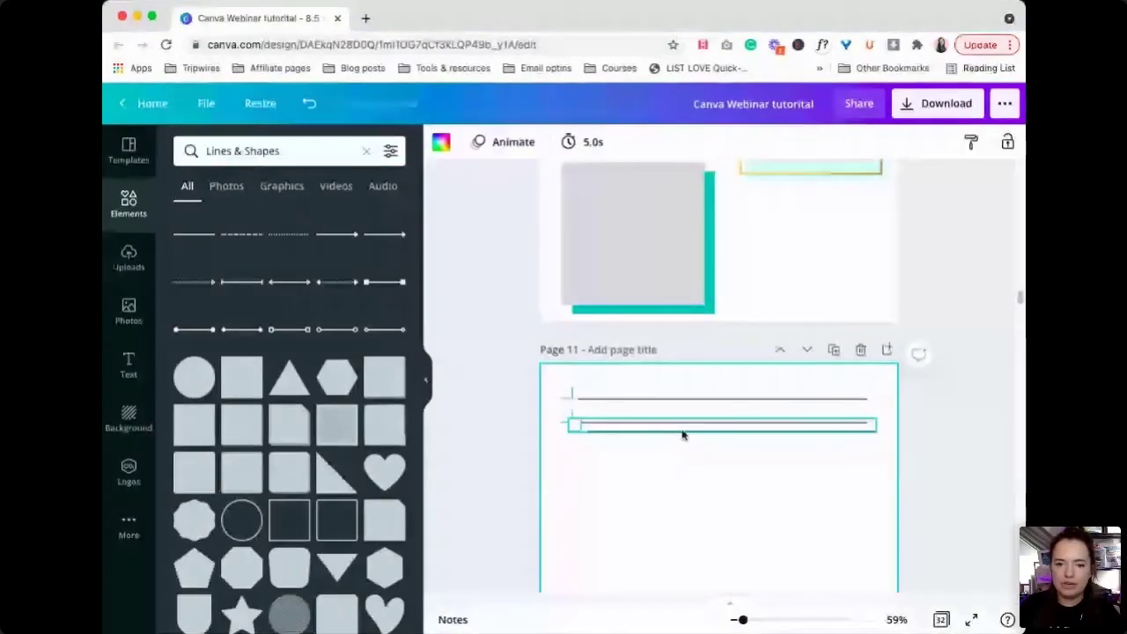
pyautogui.moveTo(724, 469); pyautogui.dragTo(750, 448)
pyautogui.moveTo(778, 519); pyautogui.dragTo(738, 421)
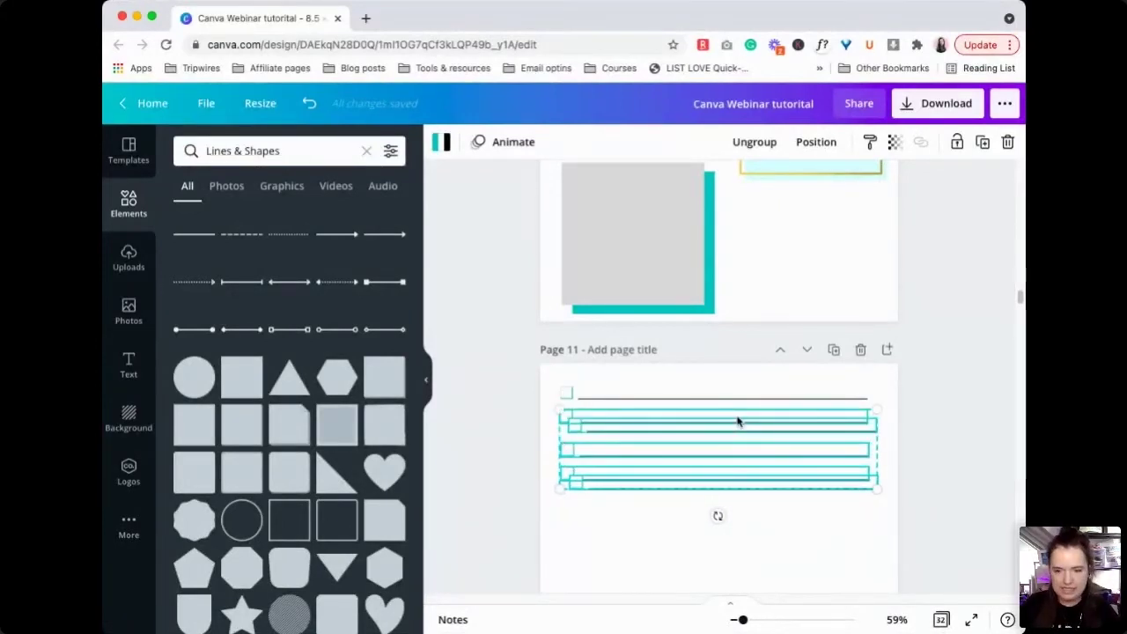
pyautogui.press('super+d')
pyautogui.moveTo(788, 491); pyautogui.dragTo(785, 335)
# Duplicate more rows toward the page bottom, then marquee-select every row on page 11.
pyautogui.scroll(-4, 779, 485)
pyautogui.keyDown('shift'); pyautogui.click(710, 291); pyautogui.keyUp('shift')
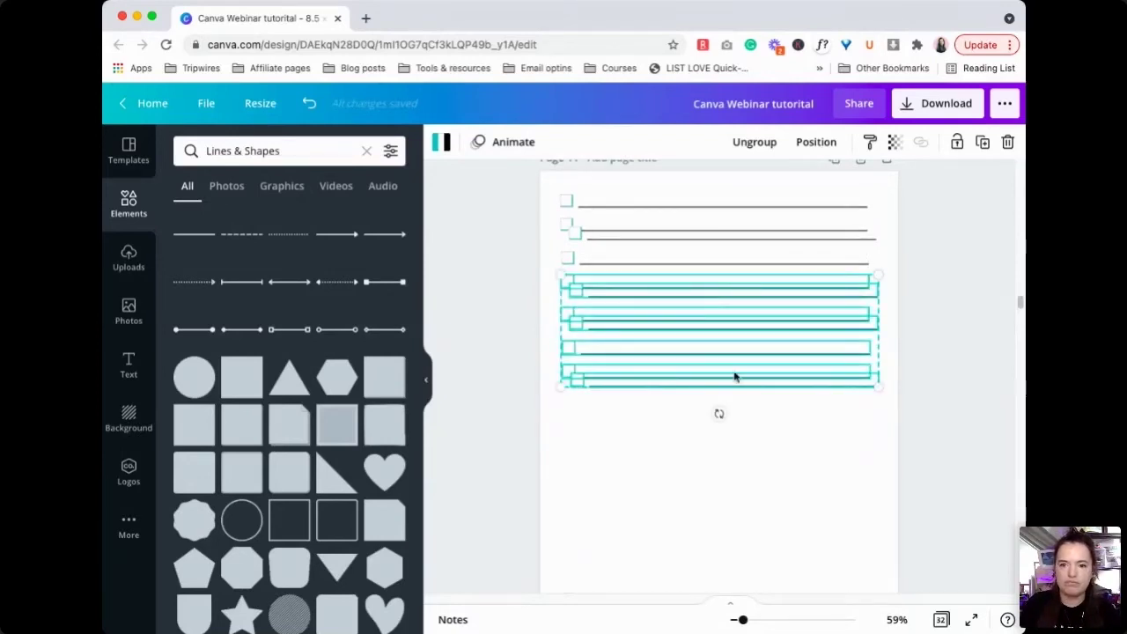
pyautogui.press('super+d')
pyautogui.moveTo(709, 503)
pyautogui.mouseDown()
pyautogui.moveTo(707, 523)
pyautogui.moveTo(724, 478)
pyautogui.moveTo(722, 488)
pyautogui.mouseUp()
pyautogui.scroll(-2, 722, 489)
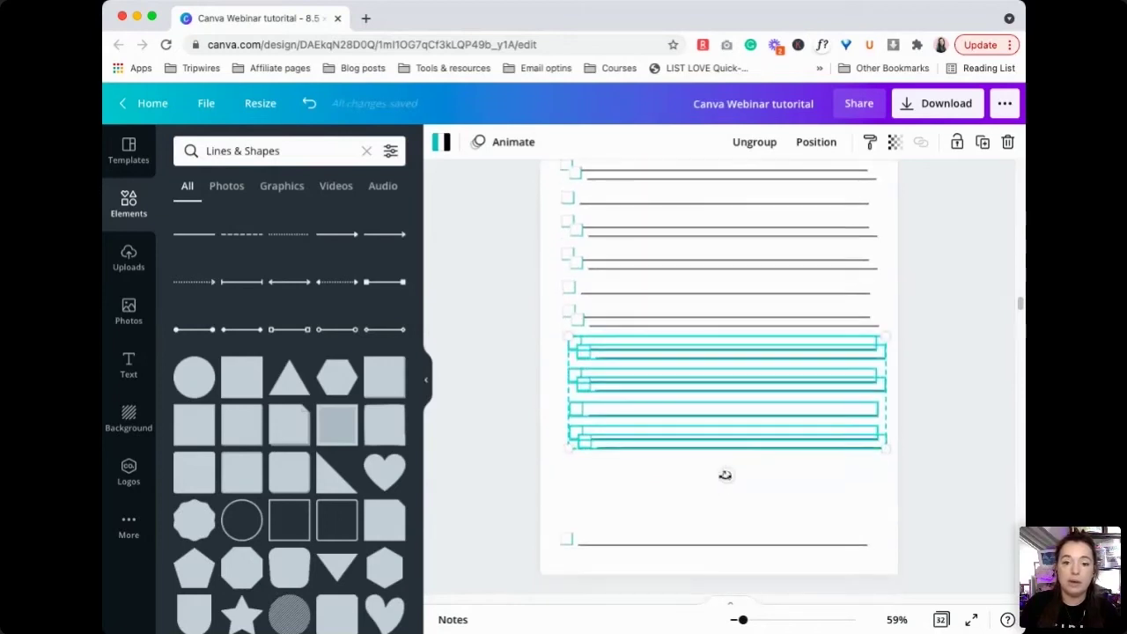
pyautogui.moveTo(861, 556); pyautogui.dragTo(692, 236)
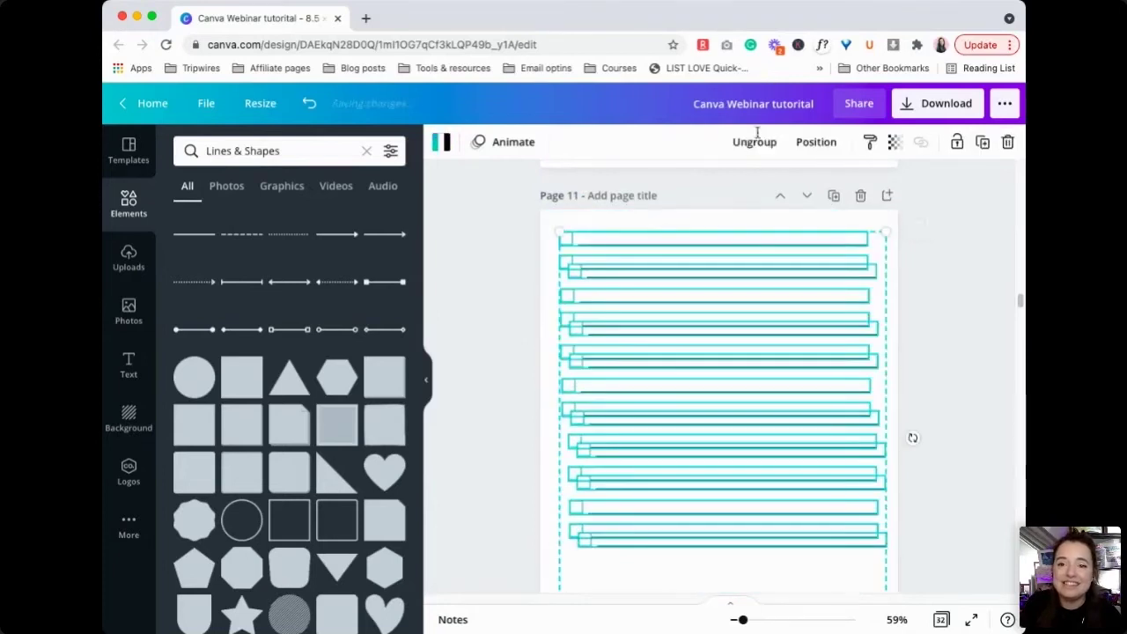
# Apply Position › Tidy up to space all checkbox rows evenly, then deselect.
pyautogui.click(804, 148)
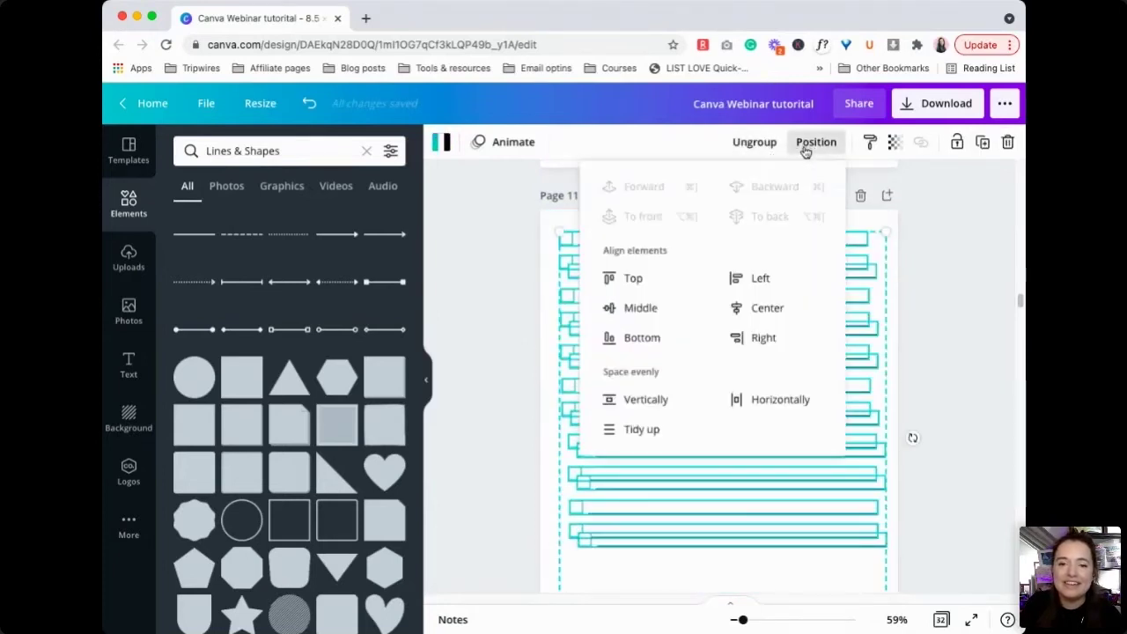
pyautogui.click(639, 433)
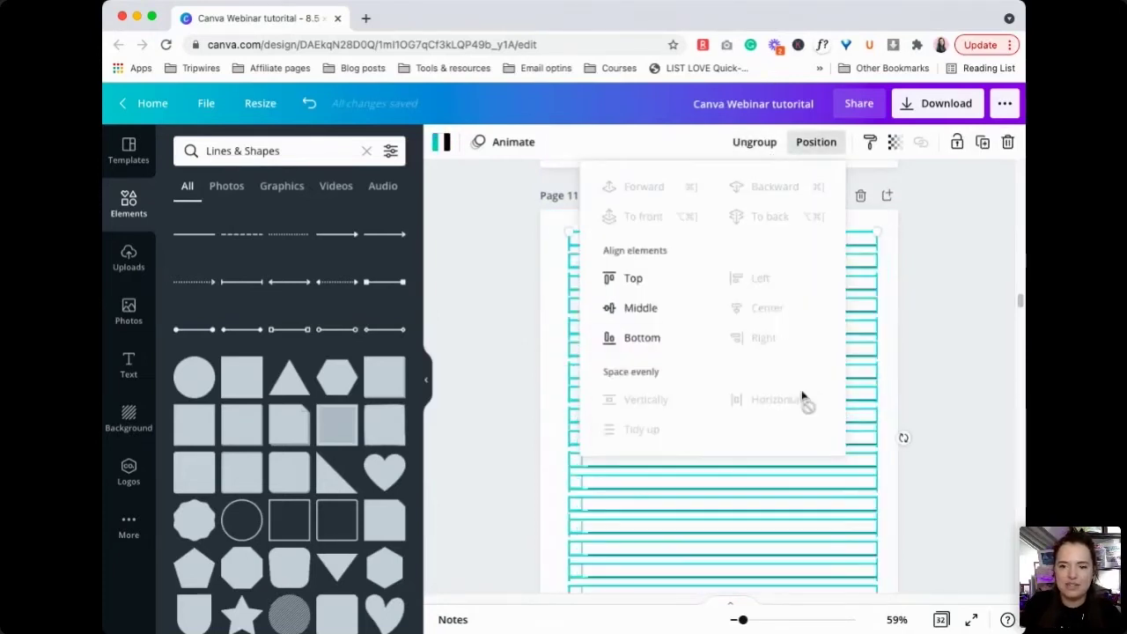
pyautogui.scroll(-2, 909, 367)
pyautogui.click(914, 369)
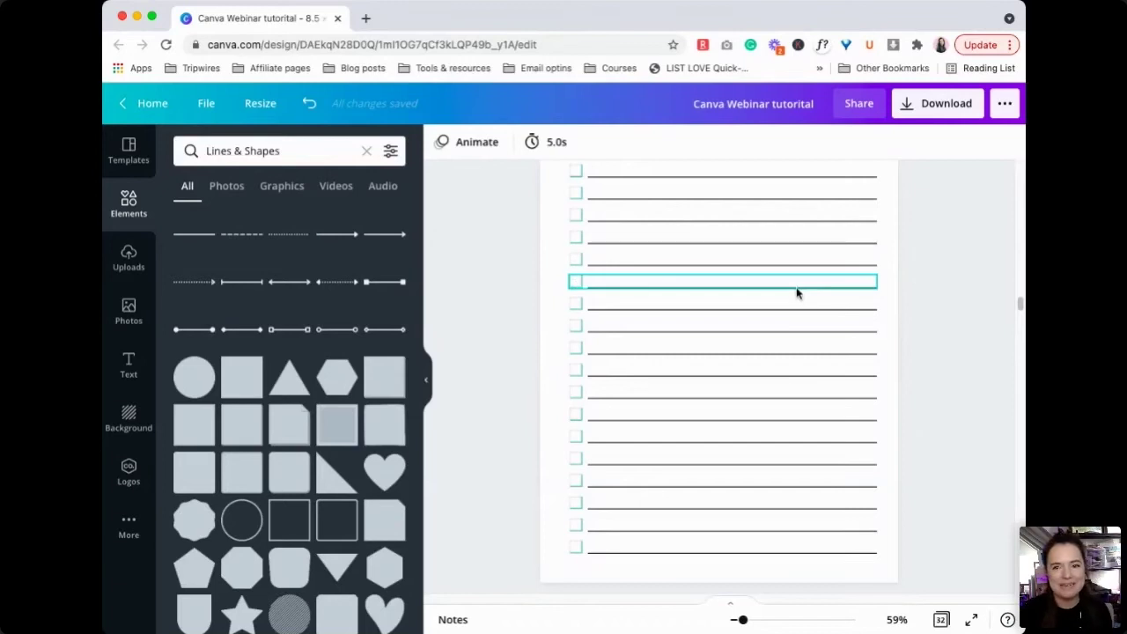
pyautogui.scroll(2, 797, 293)
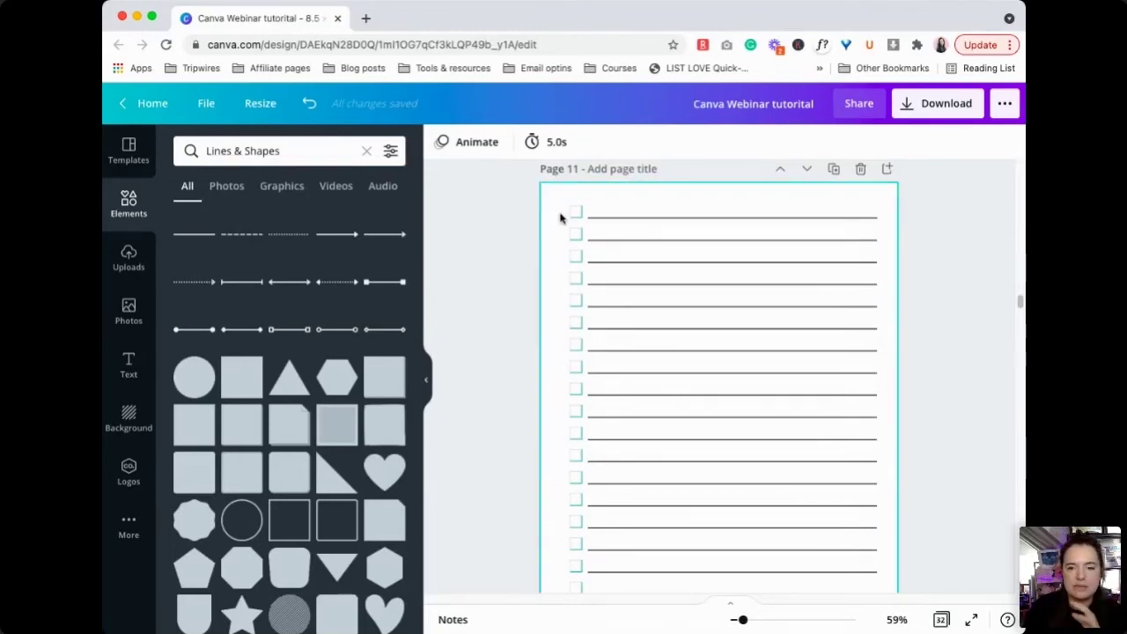
# Delete the topmost checkbox row from page 11.
pyautogui.click(648, 217)
pyautogui.press('Delete')
pyautogui.scroll(-2, 669, 246)
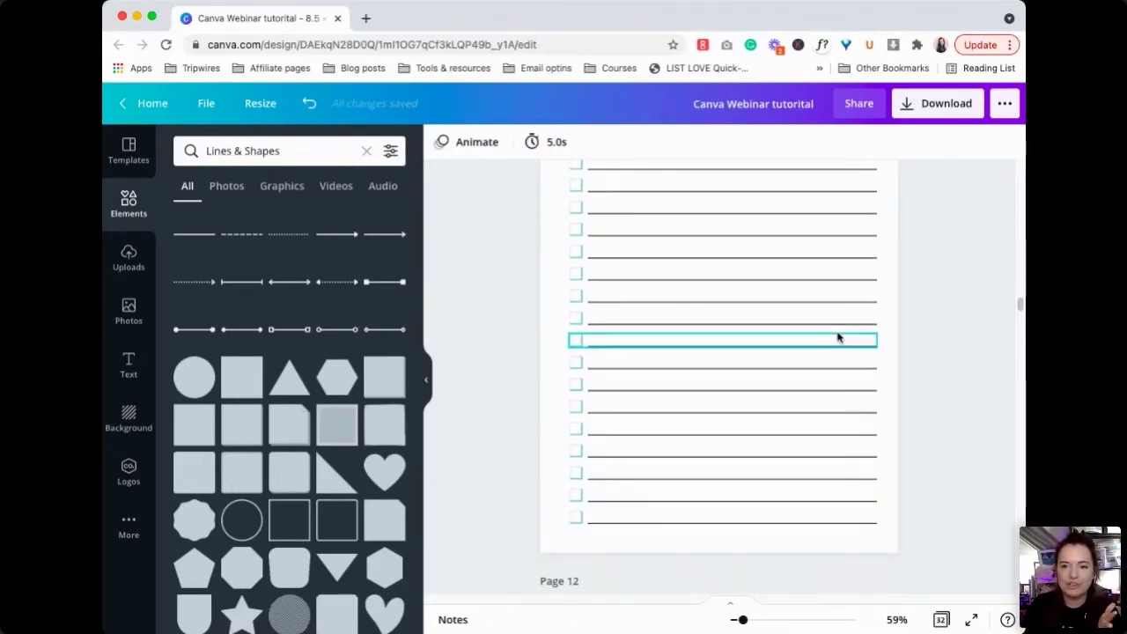
# Scroll back to page 8's teal square layout below the lavender-striped page 7.
pyautogui.scroll(5, 837, 338)
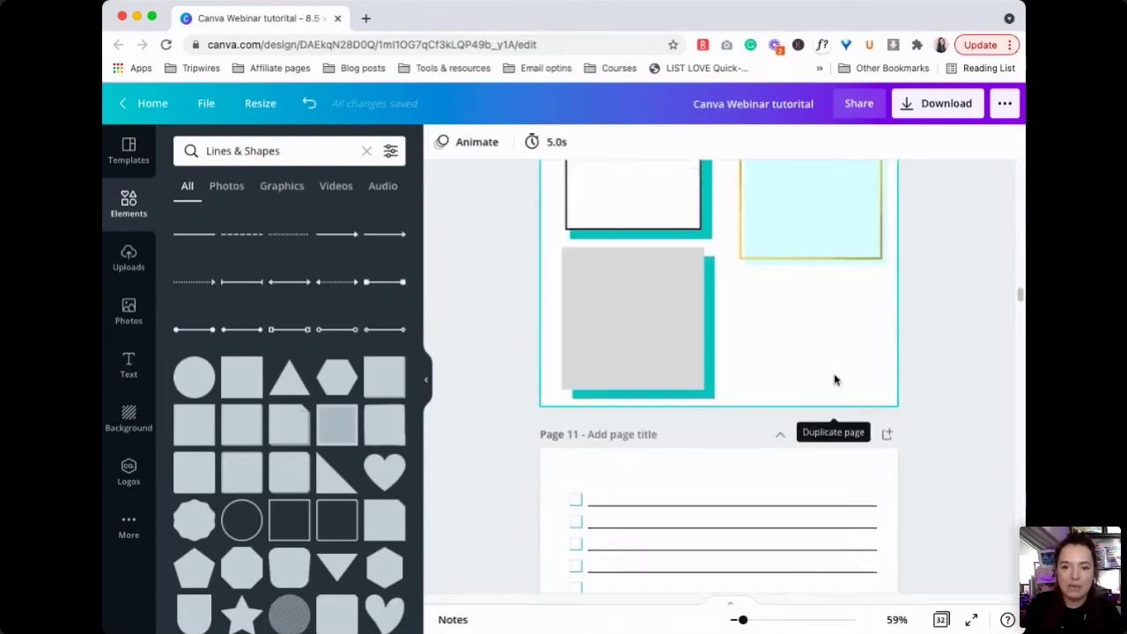
pyautogui.scroll(3, 835, 381)
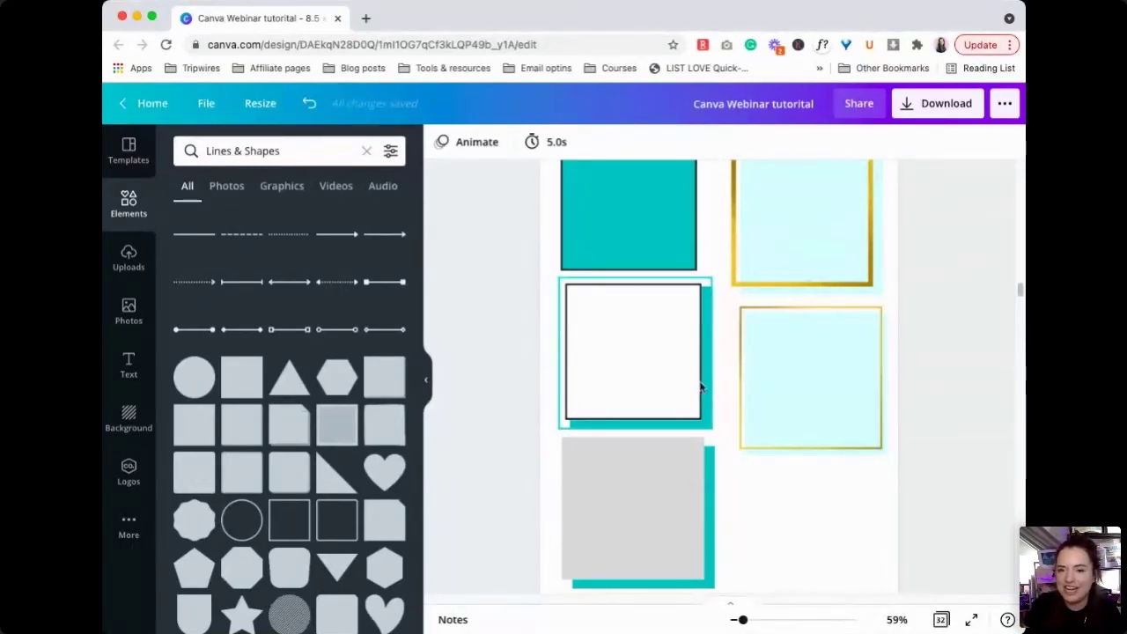
pyautogui.scroll(-5, 859, 440)
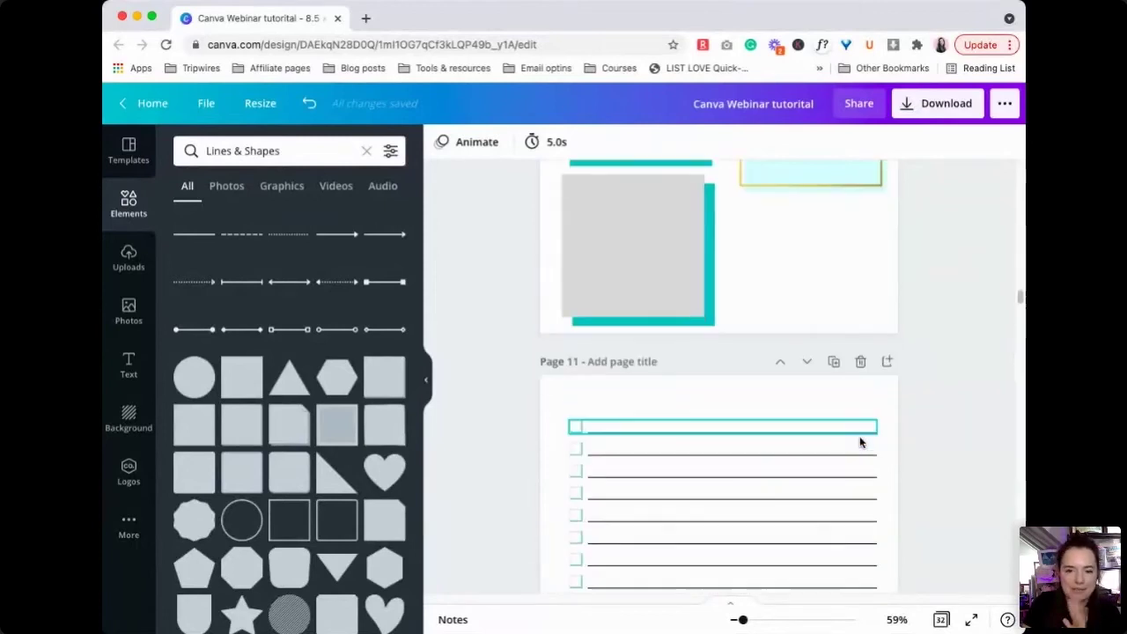
pyautogui.scroll(3, 897, 414)
pyautogui.scroll(10, 895, 420)
pyautogui.scroll(3, 895, 449)
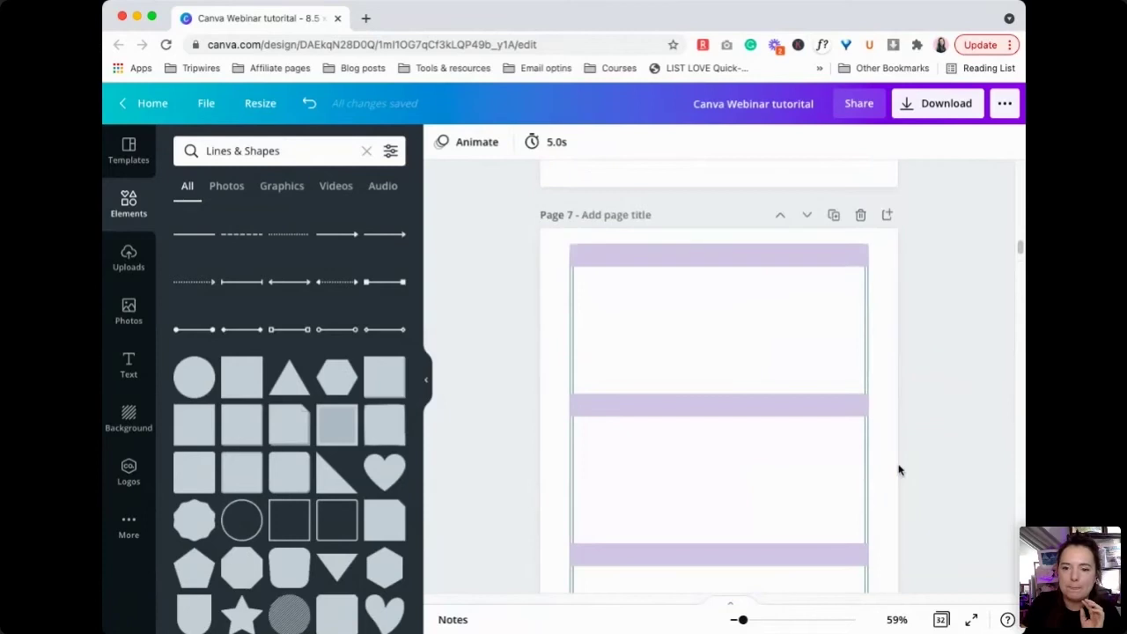
pyautogui.scroll(-5, 898, 466)
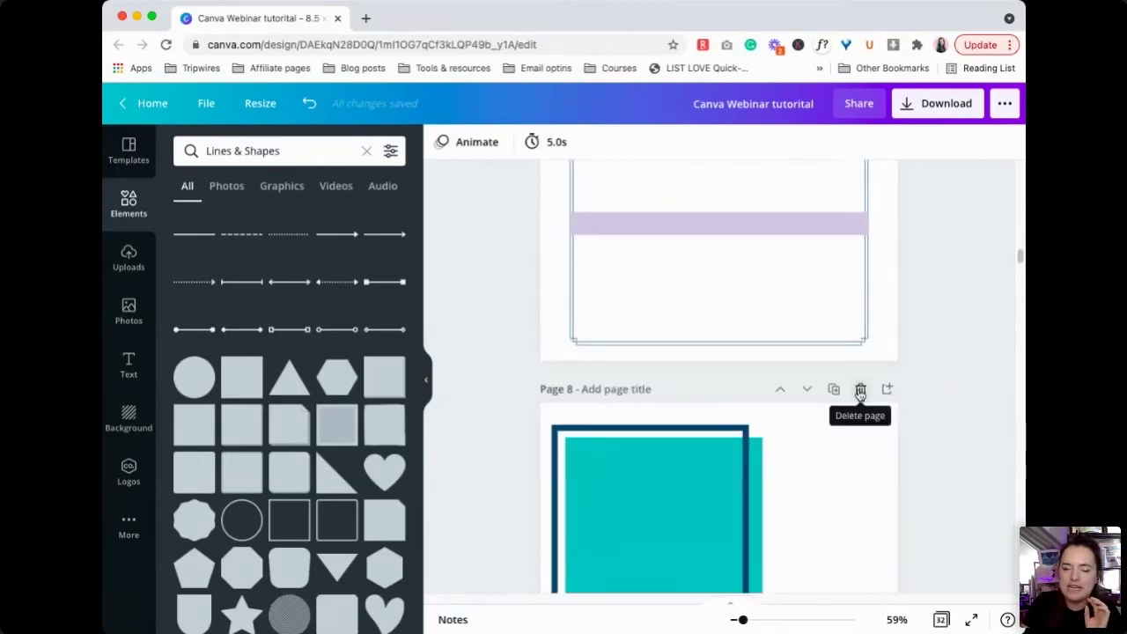
# Delete Page 8, copy the MY DAY heading from the planner page, and select the lined Page 10.
pyautogui.click(855, 390)
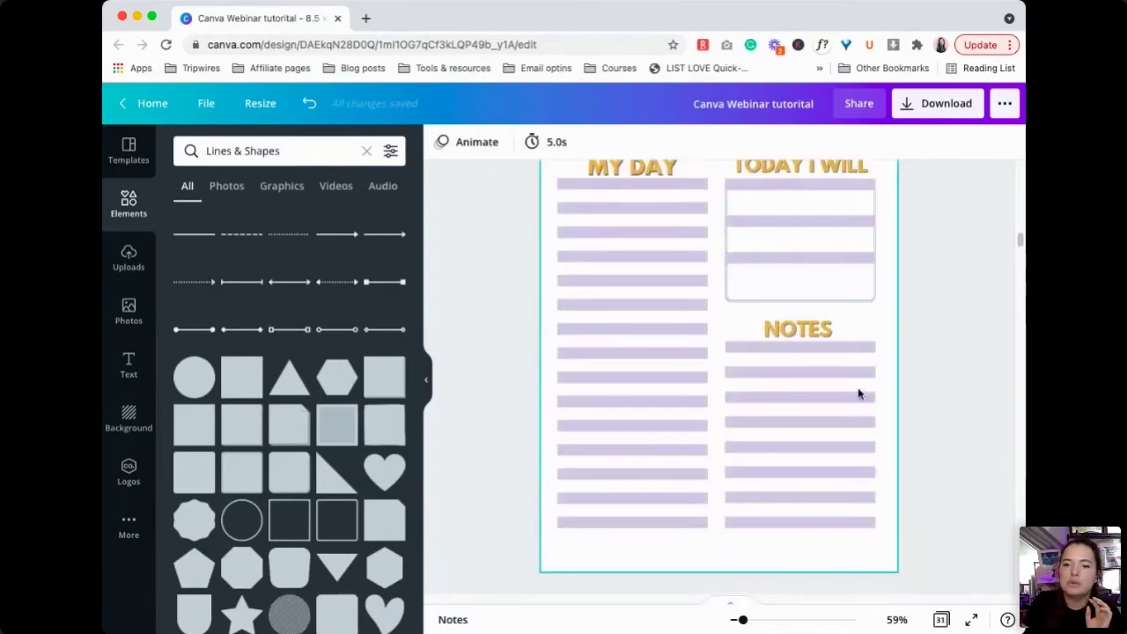
pyautogui.scroll(2, 826, 341)
pyautogui.click(788, 293)
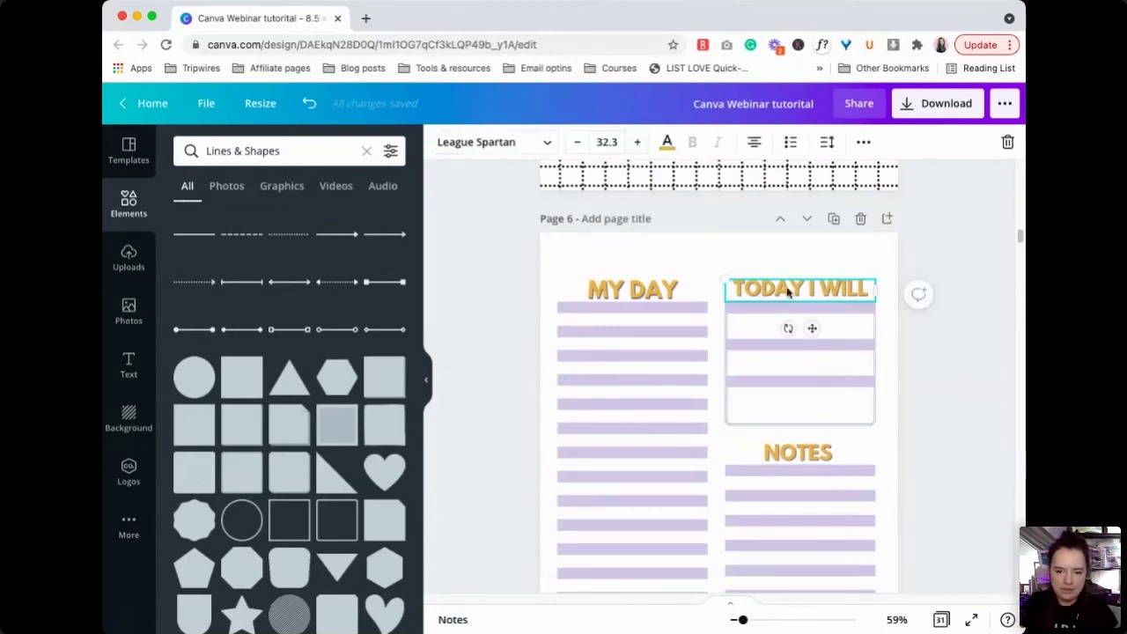
pyautogui.click(628, 291)
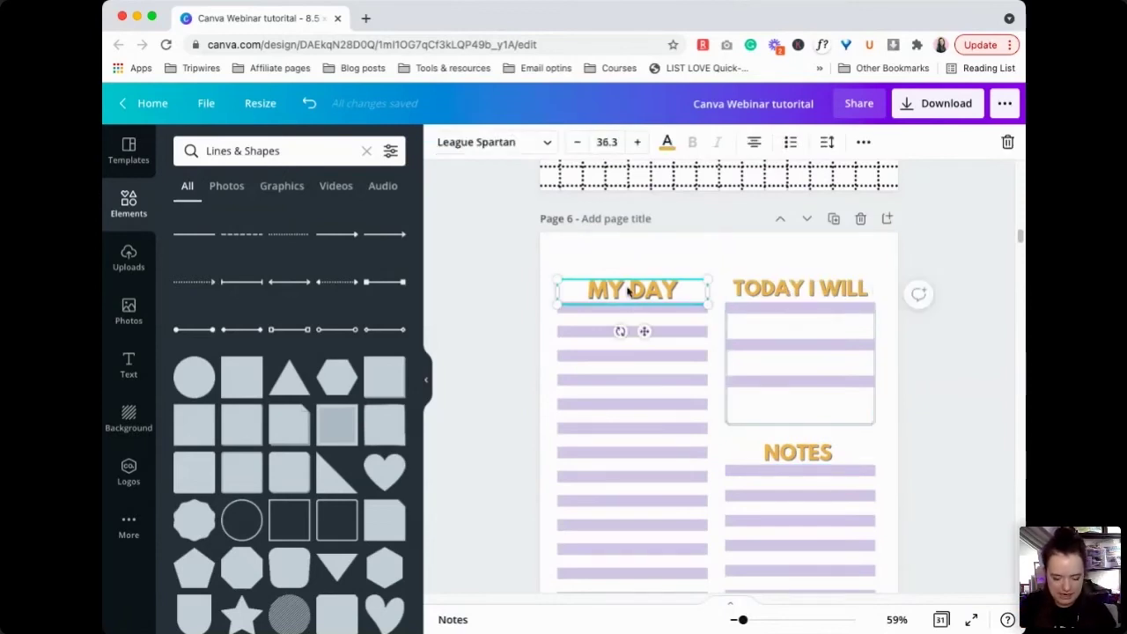
pyautogui.scroll(-20, 642, 327)
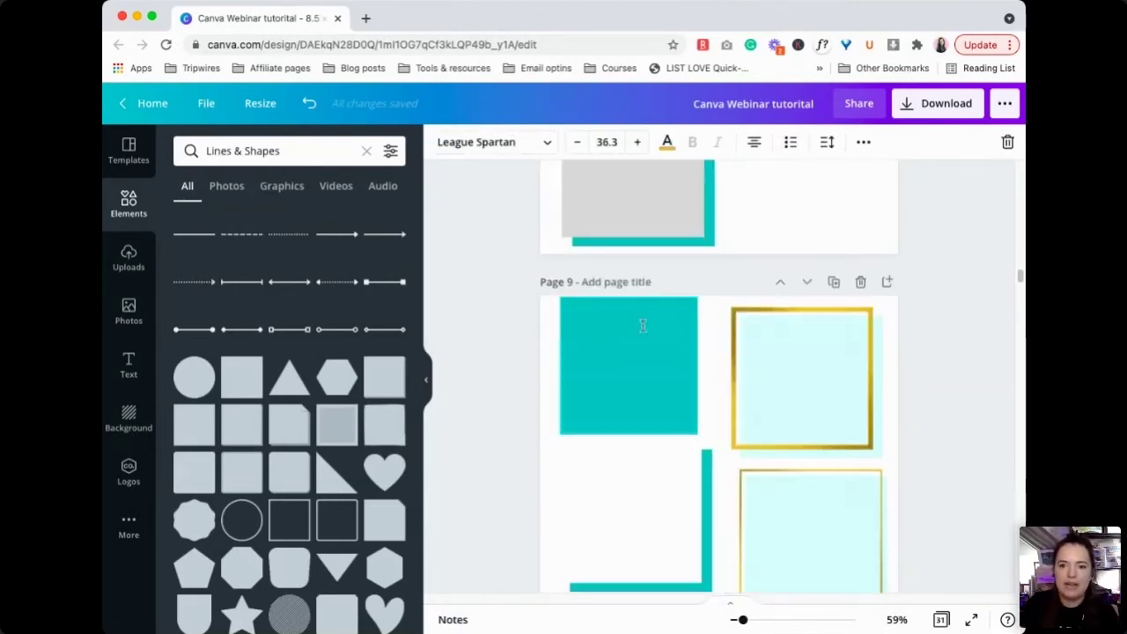
pyautogui.scroll(1, 654, 312)
pyautogui.click(669, 255)
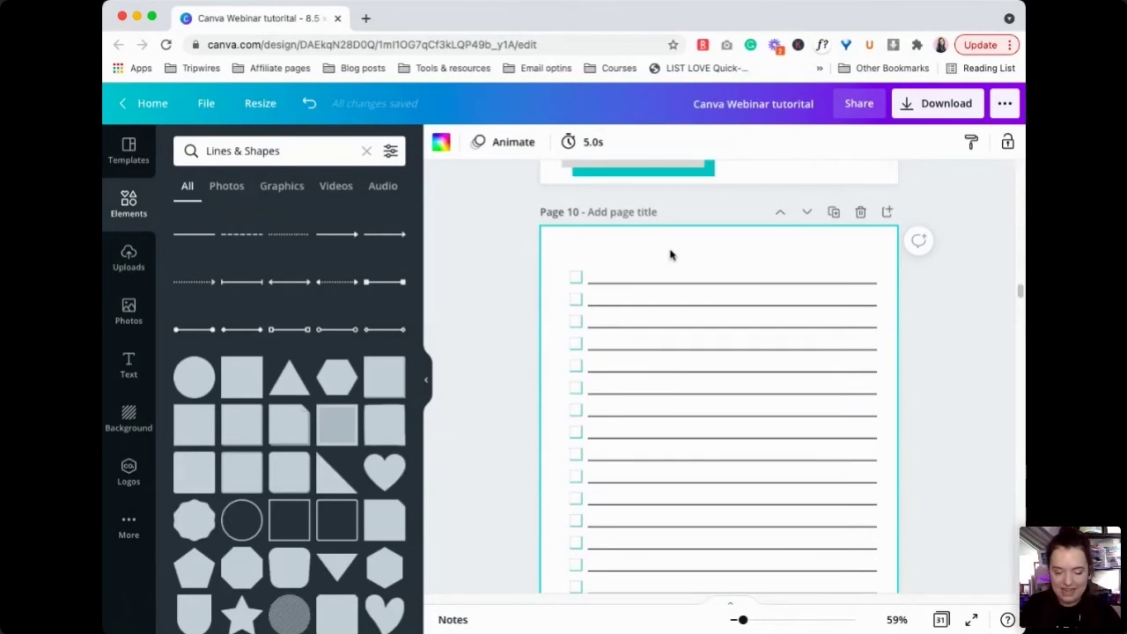
# Paste the MY DAY heading at the top of Page 10, retype it 'MY COOL CHECKLIST', centred on one line.
pyautogui.hotkey('ctrl', 'v')
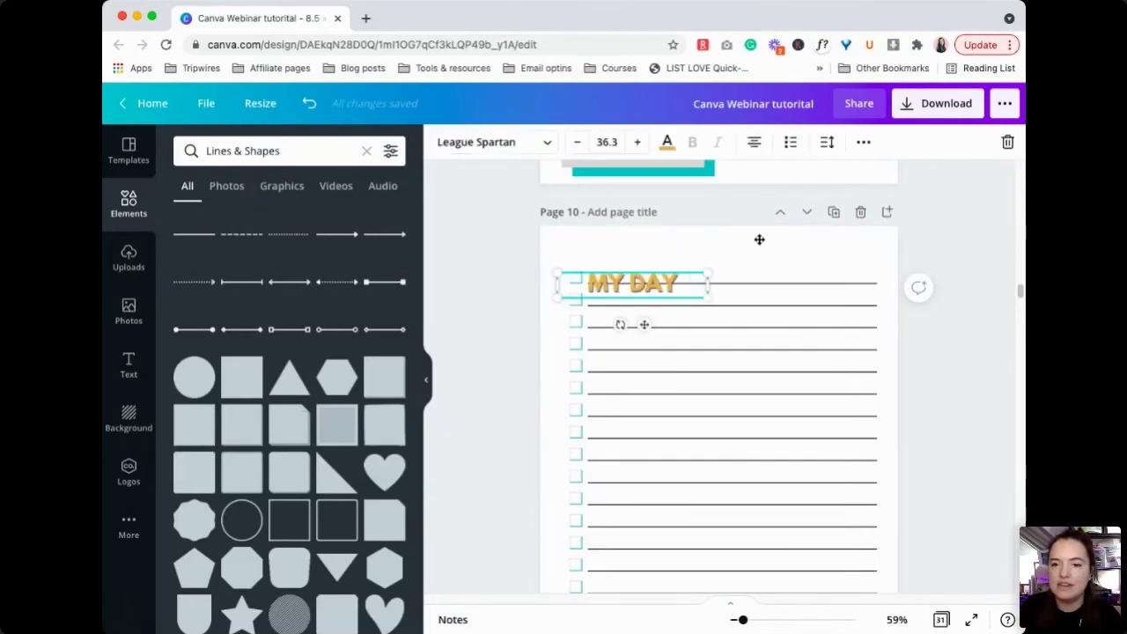
pyautogui.moveTo(675, 283); pyautogui.dragTo(749, 250)
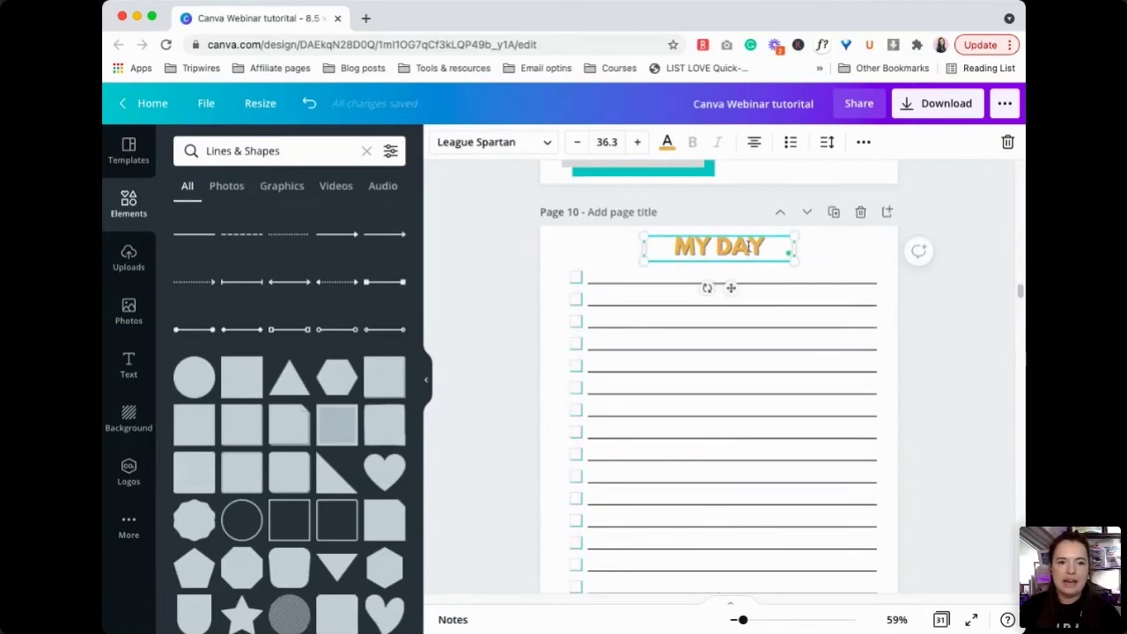
pyautogui.doubleClick(748, 247)
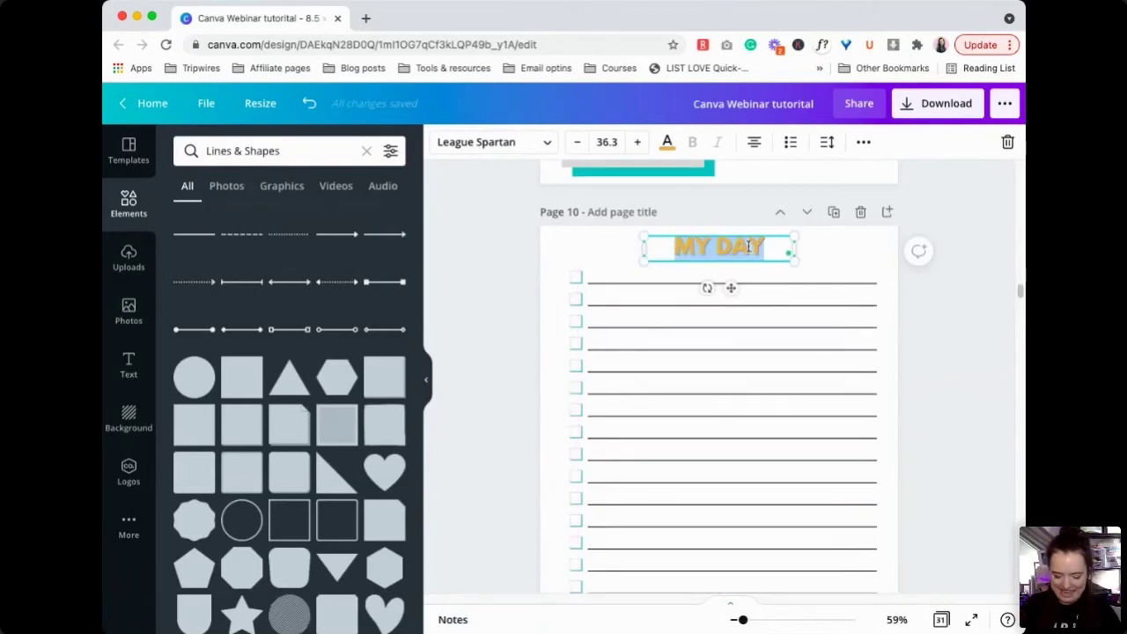
pyautogui.write('MY COOL')
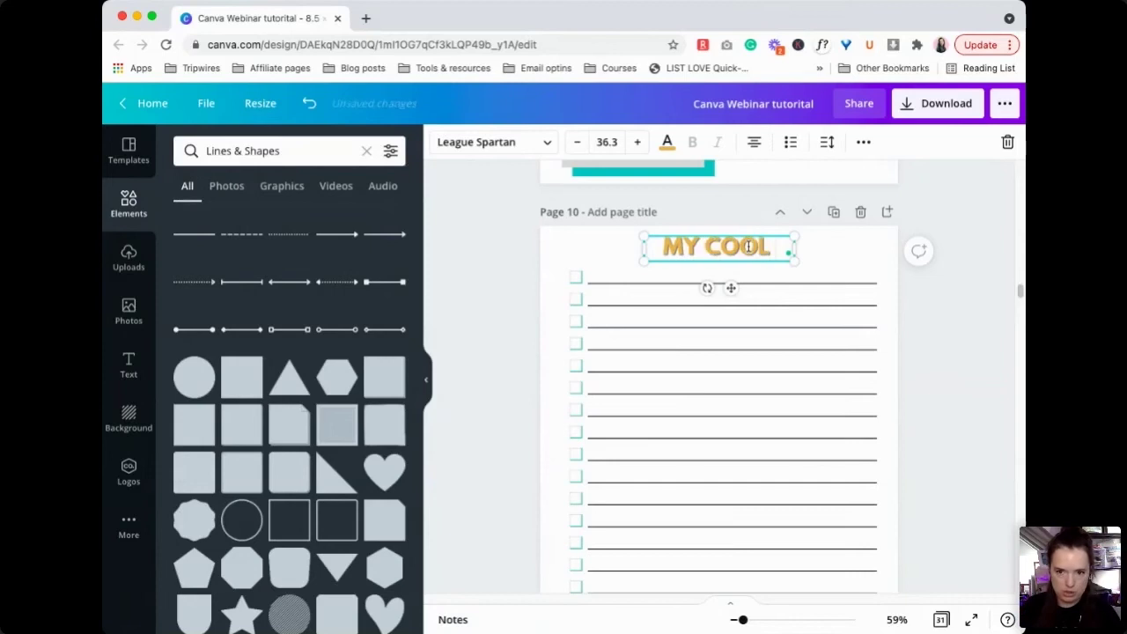
pyautogui.write(' CHECKLIST')
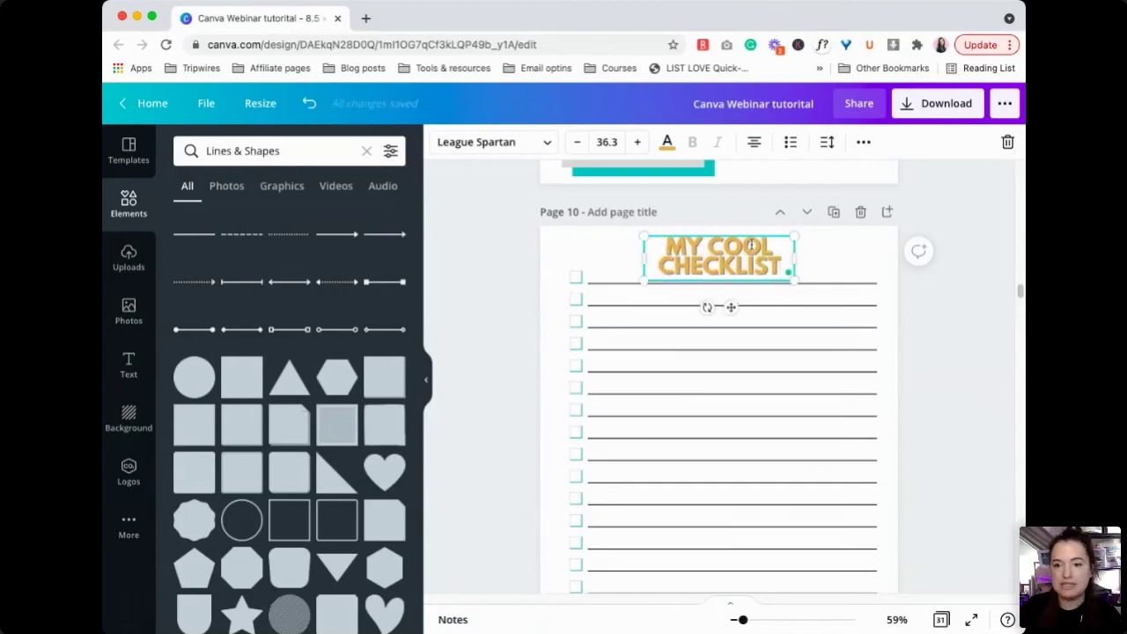
pyautogui.moveTo(864, 248); pyautogui.dragTo(883, 249)
pyautogui.moveTo(795, 252); pyautogui.dragTo(745, 248)
pyautogui.click(916, 338)
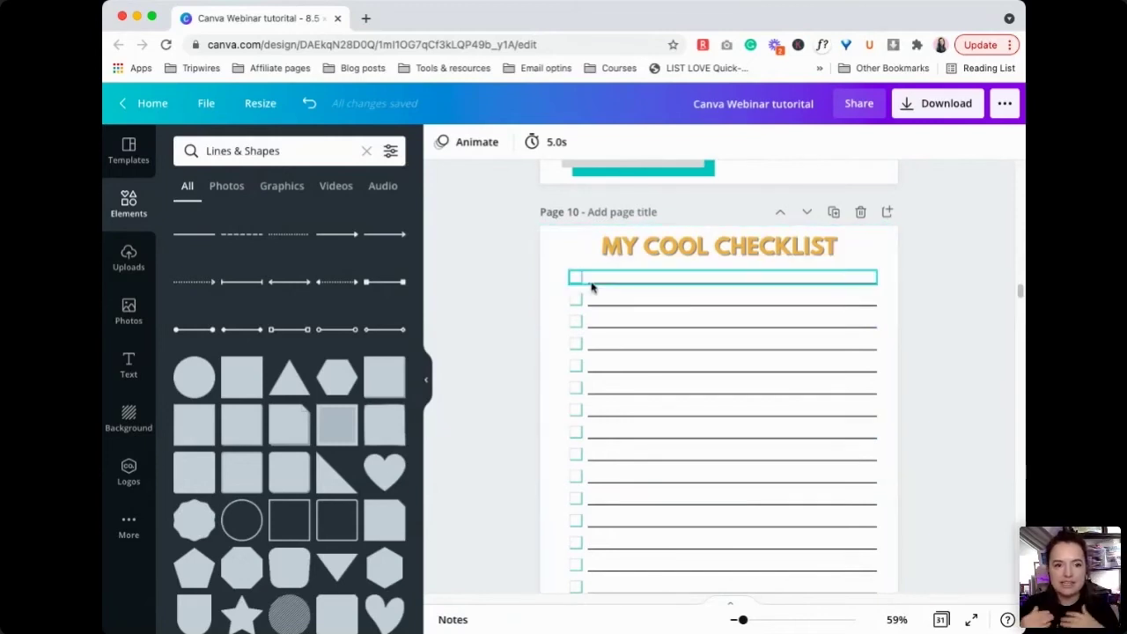
# Duplicate the checklist page, delete all rows except the first, and ungroup that row.
pyautogui.click(127, 371)
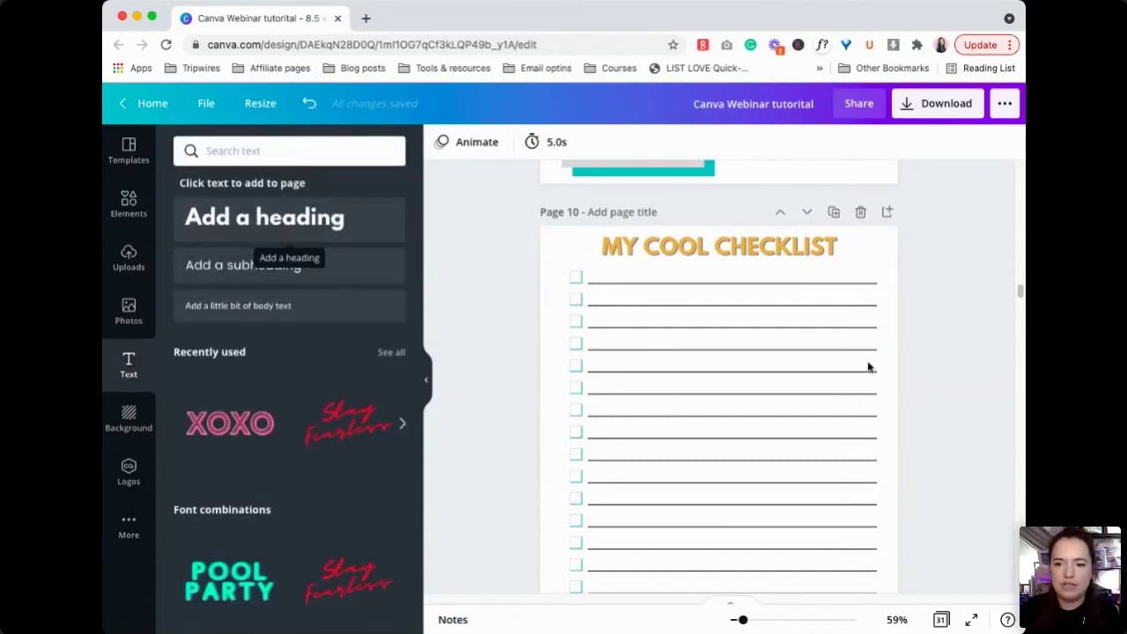
pyautogui.click(834, 214)
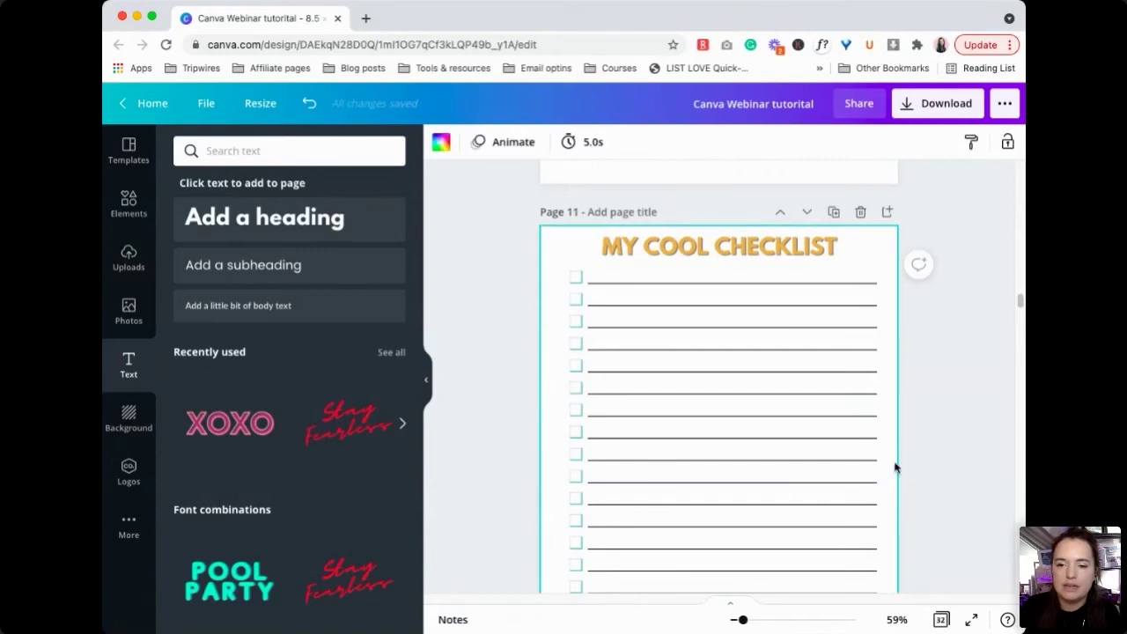
pyautogui.scroll(-3, 895, 467)
pyautogui.moveTo(903, 432); pyautogui.dragTo(623, 307)
pyautogui.scroll(3, 531, 280)
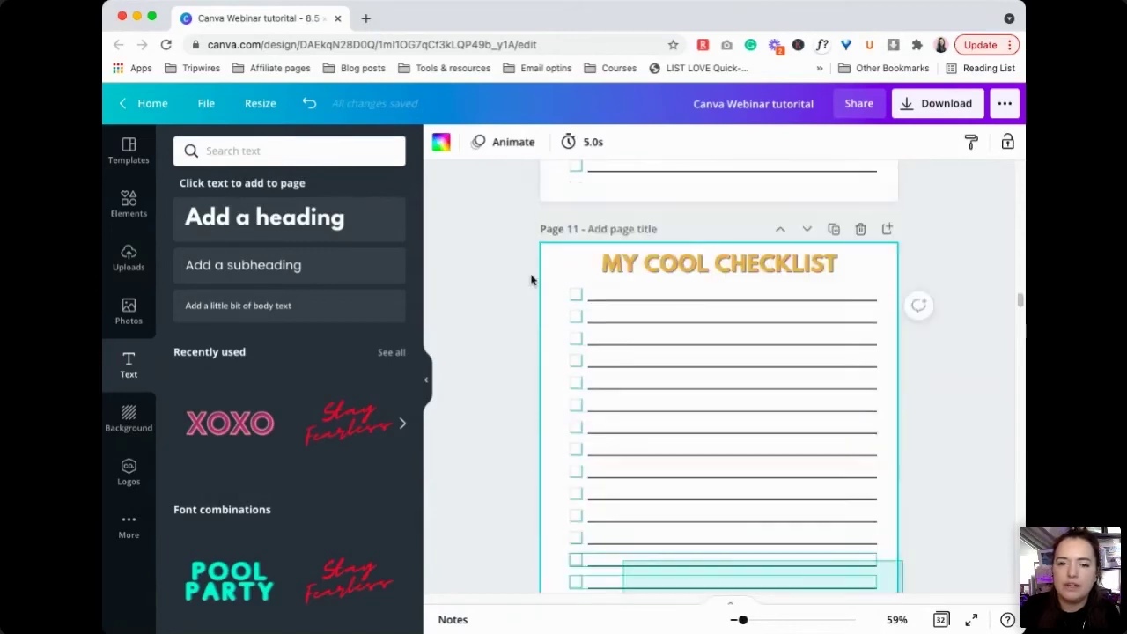
pyautogui.moveTo(531, 279); pyautogui.dragTo(583, 329)
pyautogui.press('Delete')
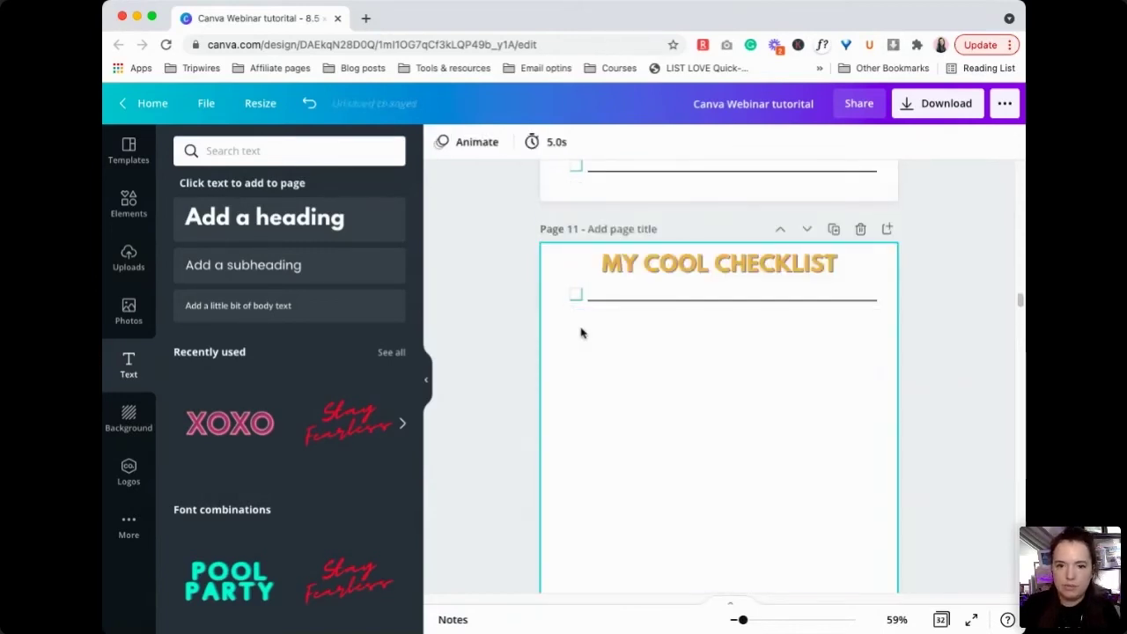
pyautogui.click(603, 298)
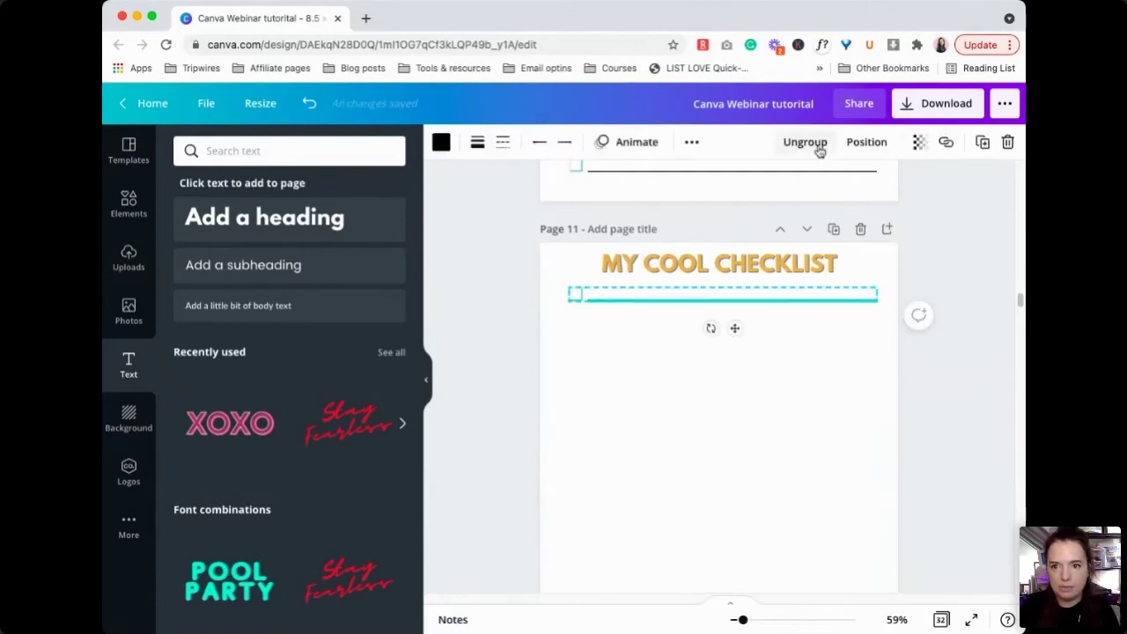
pyautogui.click(810, 144)
pyautogui.click(641, 445)
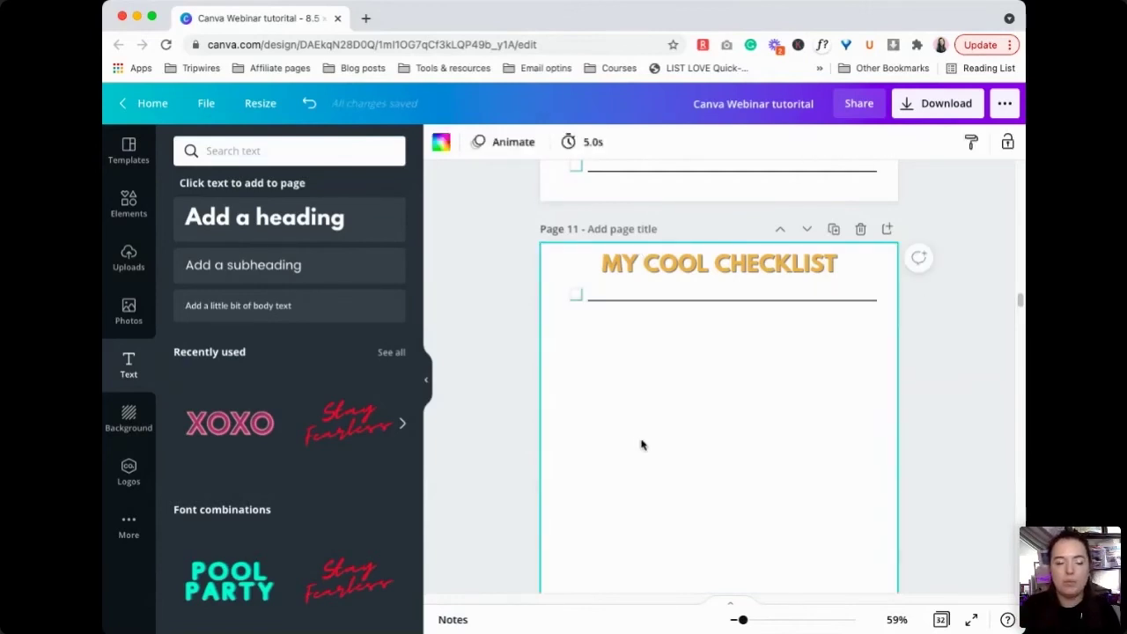
# Add a subheading text box and position it on the checklist line beside the checkbox.
pyautogui.click(297, 272)
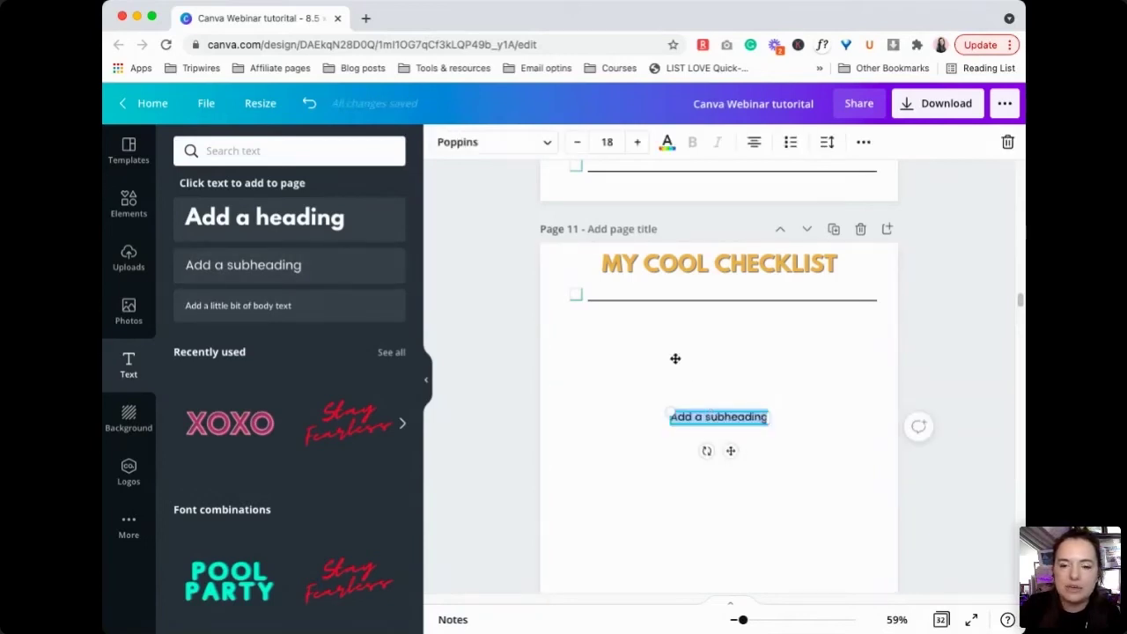
pyautogui.moveTo(669, 347); pyautogui.dragTo(652, 326)
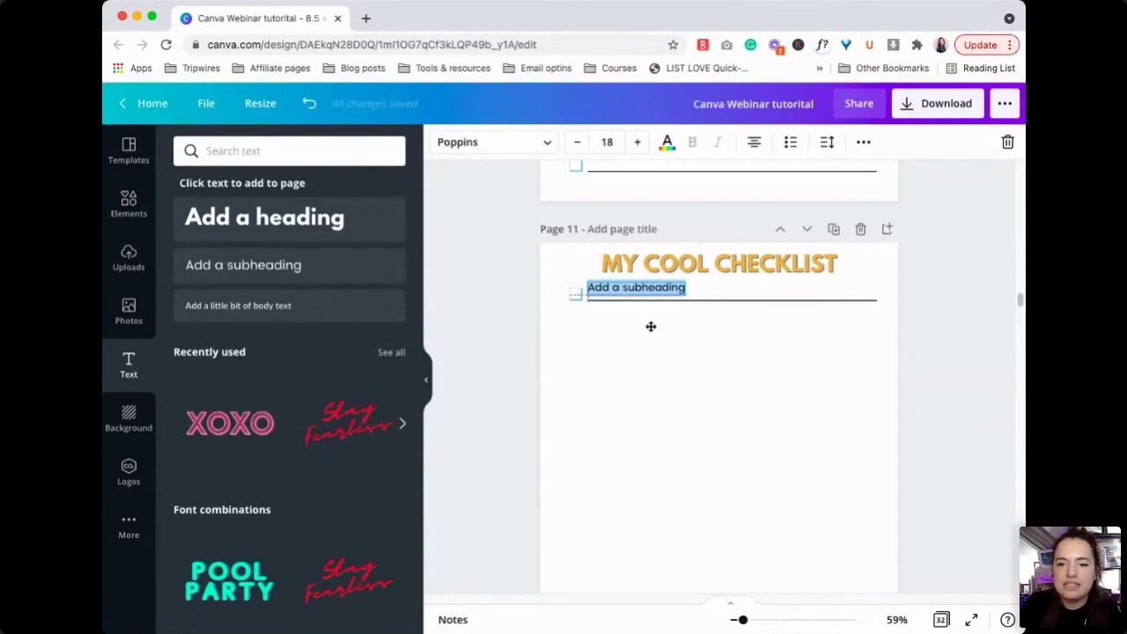
pyautogui.click(650, 327)
pyautogui.click(574, 296)
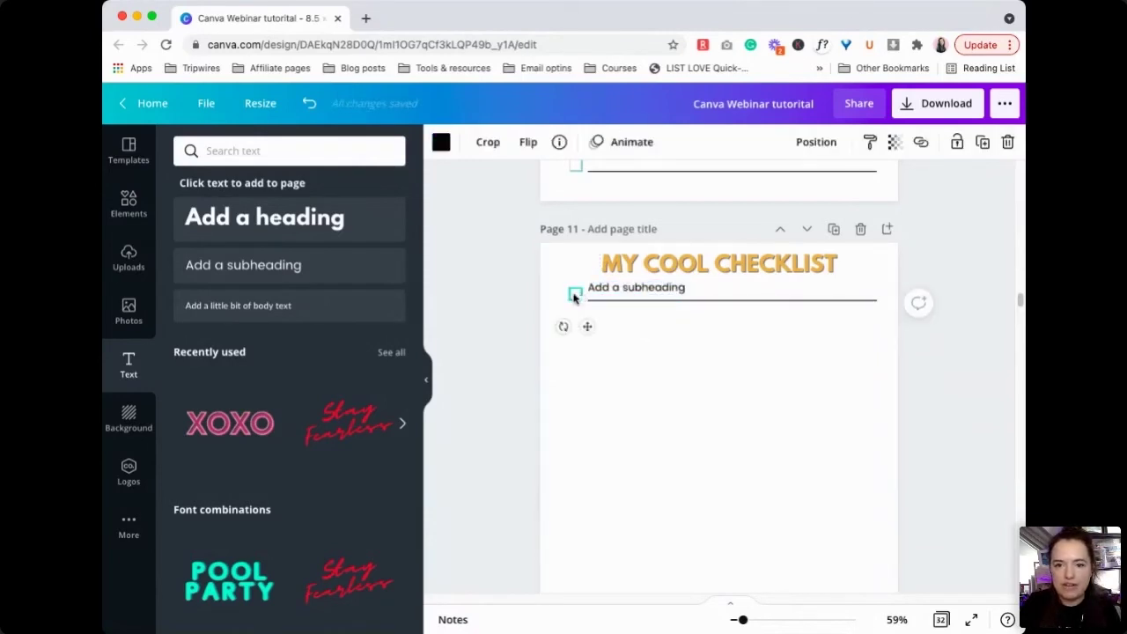
pyautogui.moveTo(581, 326)
pyautogui.mouseDown()
pyautogui.moveTo(572, 297)
pyautogui.moveTo(582, 325)
pyautogui.mouseUp()
pyautogui.click(658, 290)
pyautogui.moveTo(658, 288); pyautogui.dragTo(658, 287)
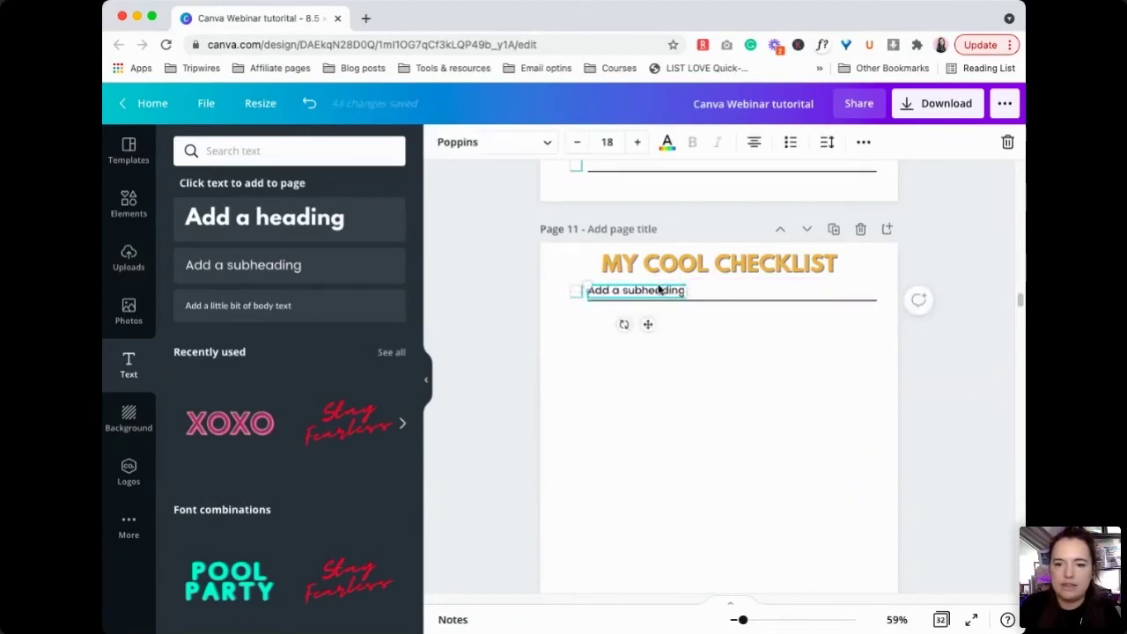
pyautogui.click(737, 357)
# Replace the subheading placeholder text with 'Checklist item'.
pyautogui.click(647, 299)
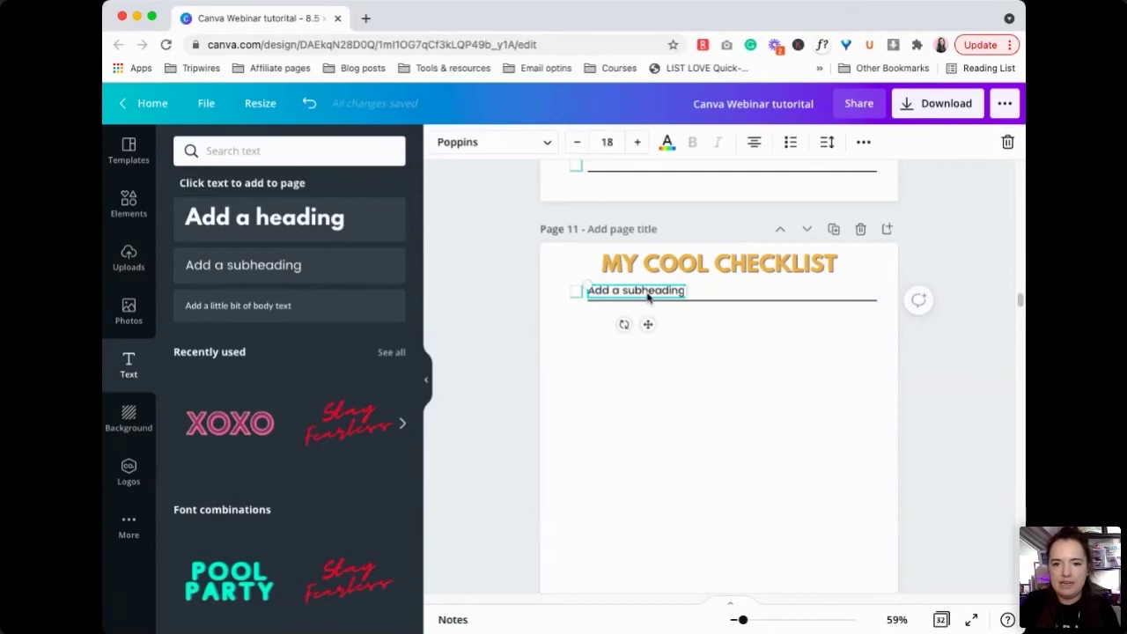
pyautogui.doubleClick(647, 297)
pyautogui.write('Checklist item')
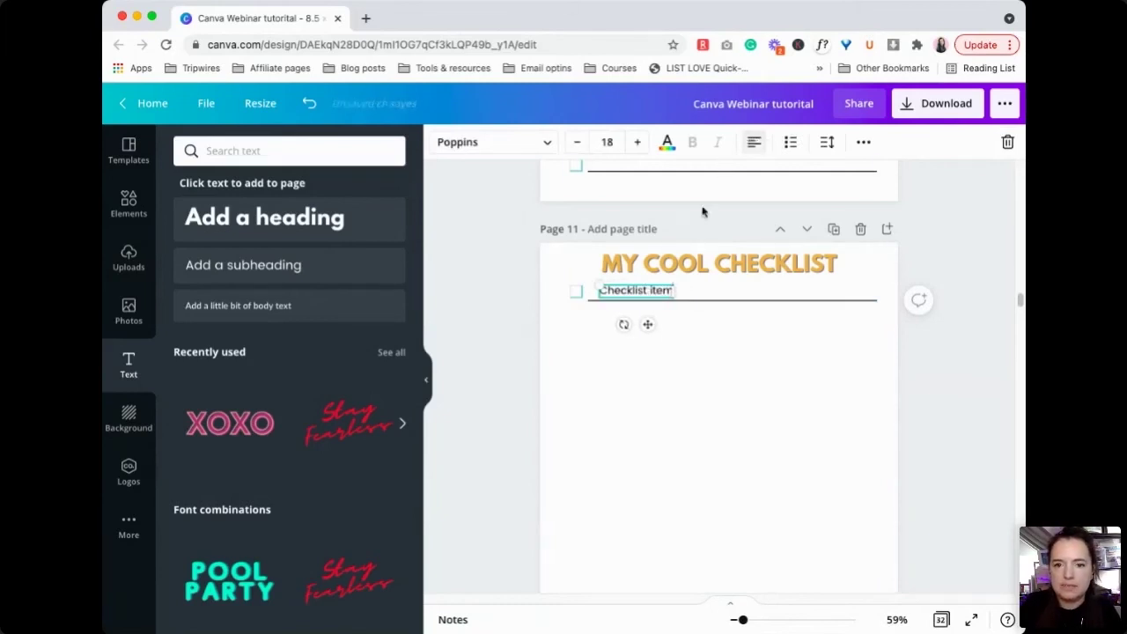
pyautogui.click(645, 329)
pyautogui.click(640, 291)
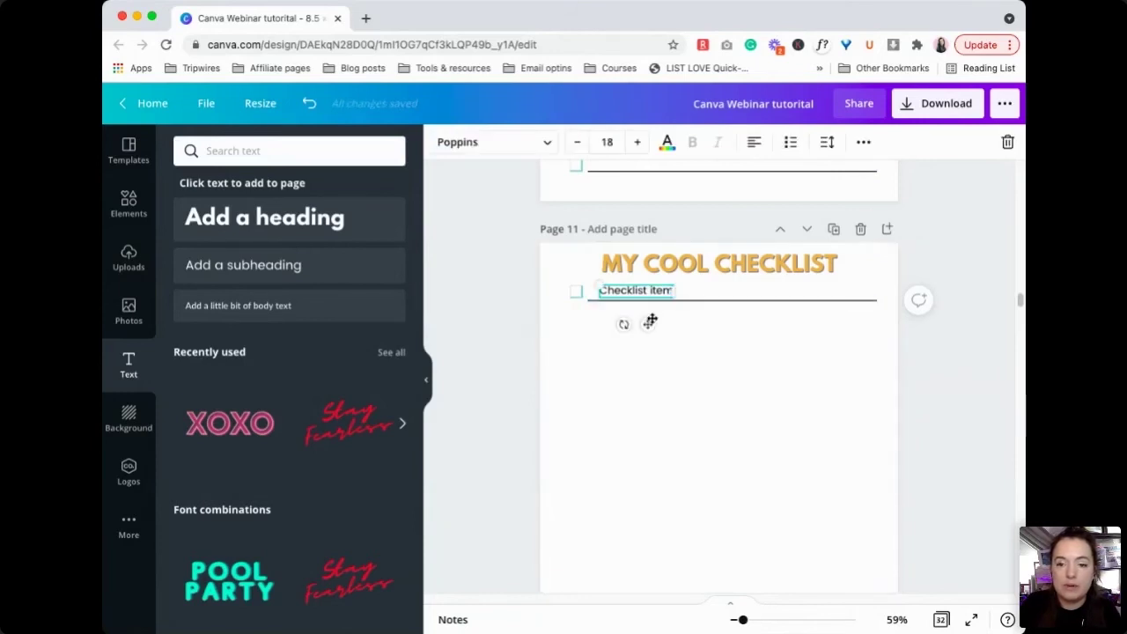
# Align and resize the 'Checklist item' text box along the line's left edge.
pyautogui.moveTo(645, 324); pyautogui.dragTo(638, 322)
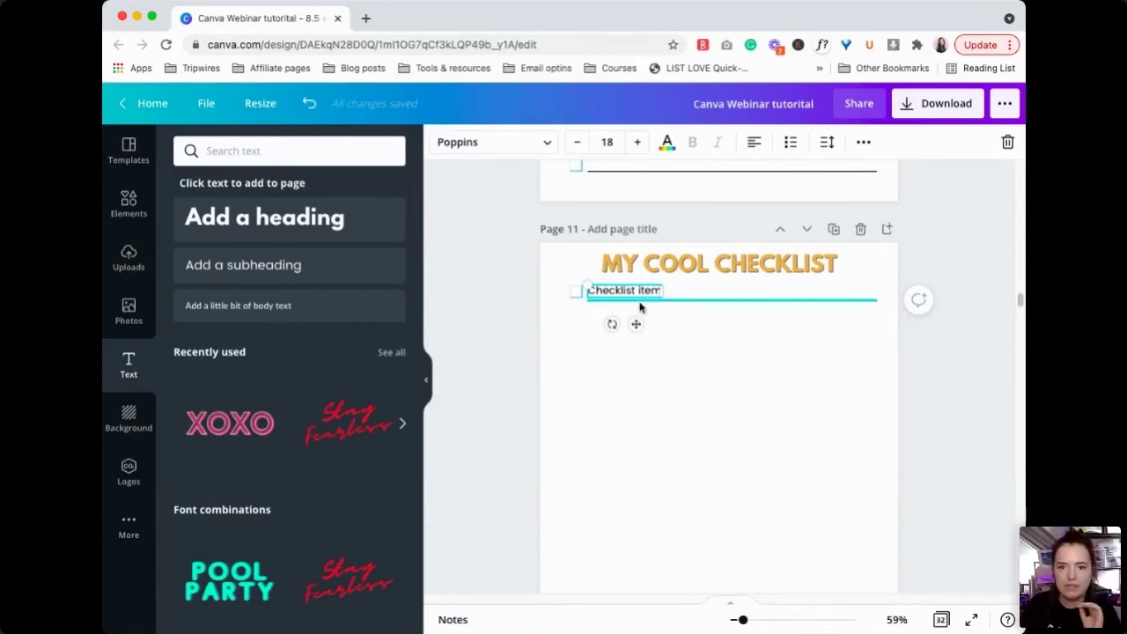
pyautogui.moveTo(827, 291); pyautogui.dragTo(872, 291)
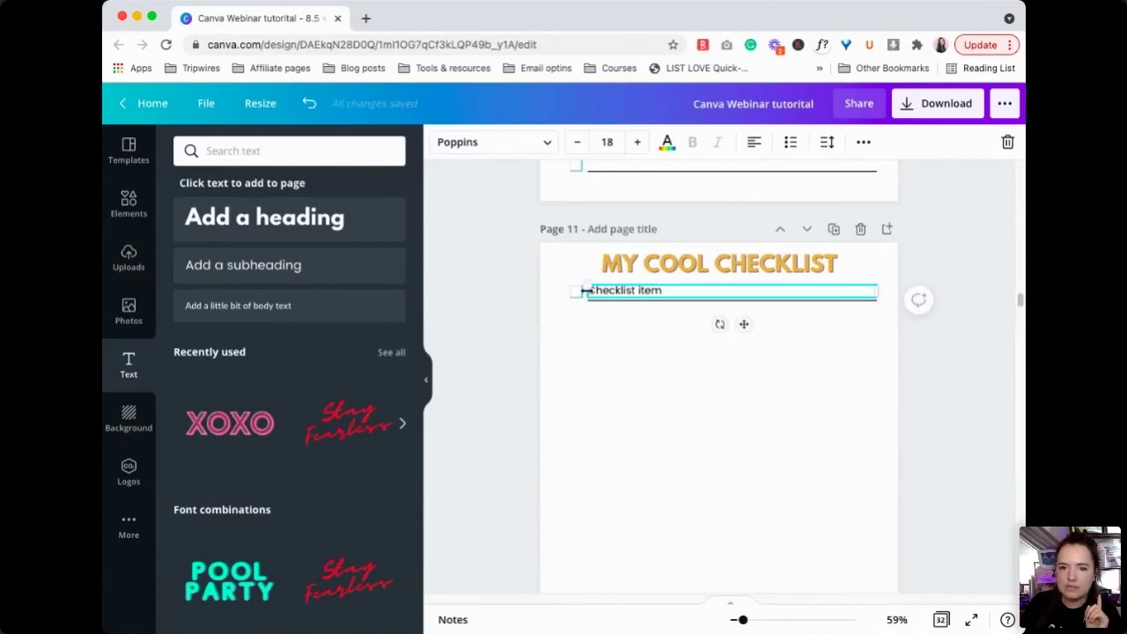
pyautogui.moveTo(583, 290); pyautogui.dragTo(587, 291)
pyautogui.click(645, 338)
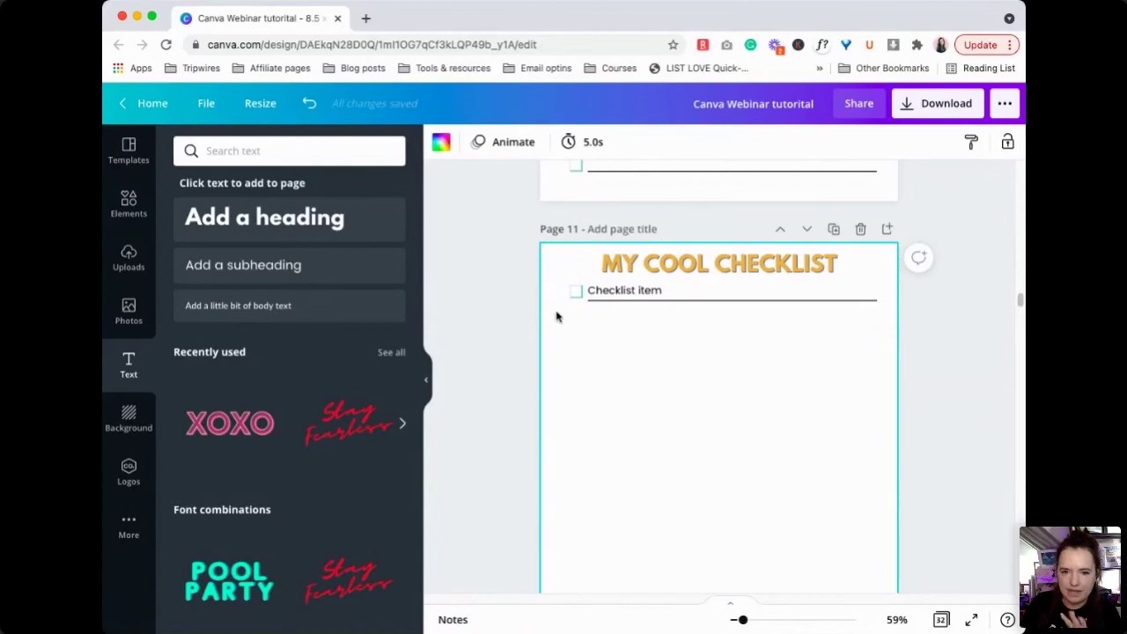
pyautogui.click(604, 300)
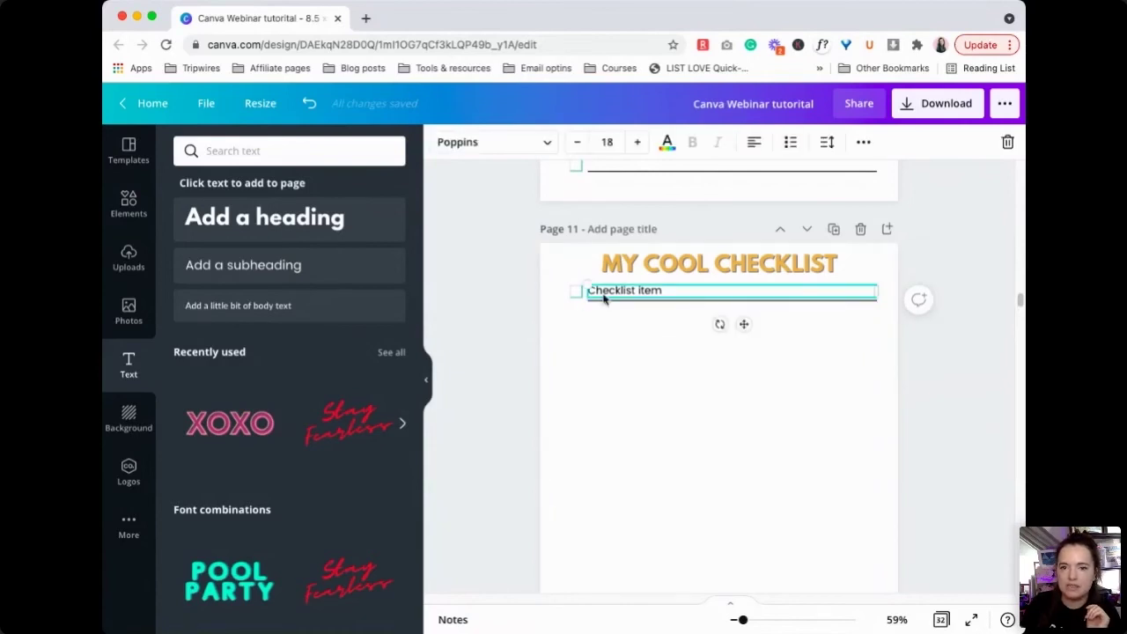
pyautogui.click(607, 322)
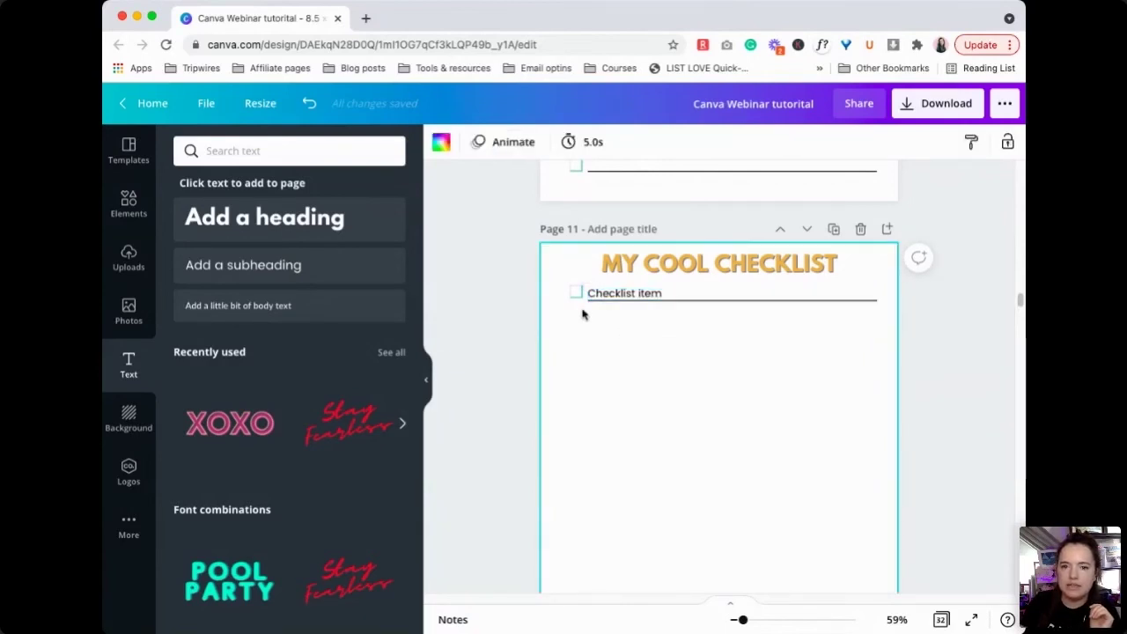
# Nudge the checkbox onto the line and group checkbox, text and line with Cmd+G.
pyautogui.click(575, 294)
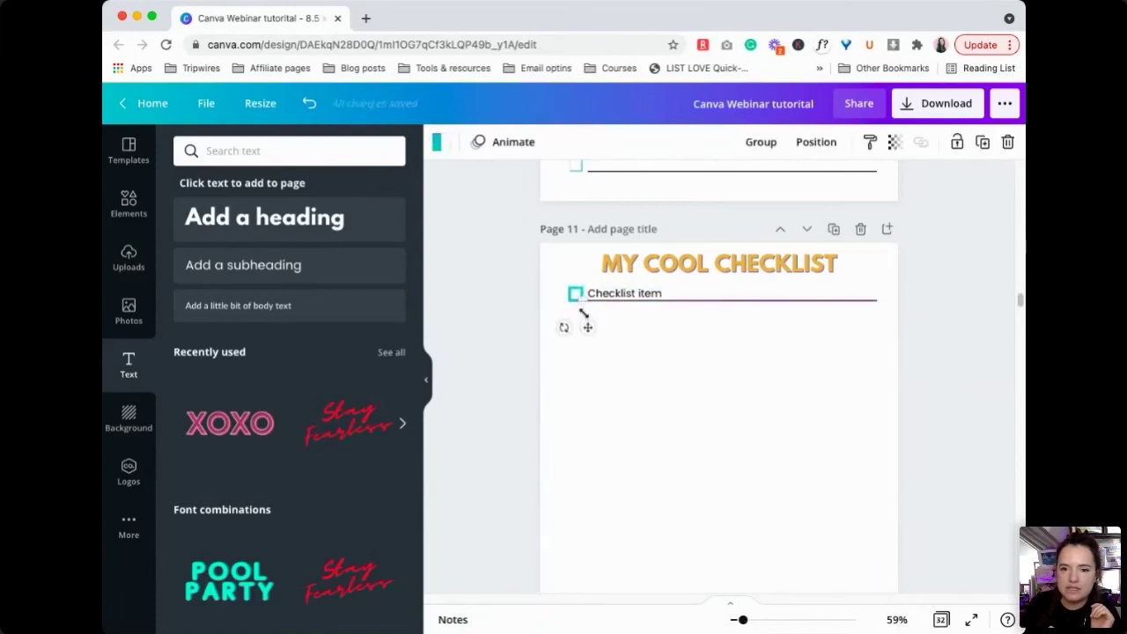
pyautogui.moveTo(583, 313); pyautogui.dragTo(583, 312)
pyautogui.click(654, 331)
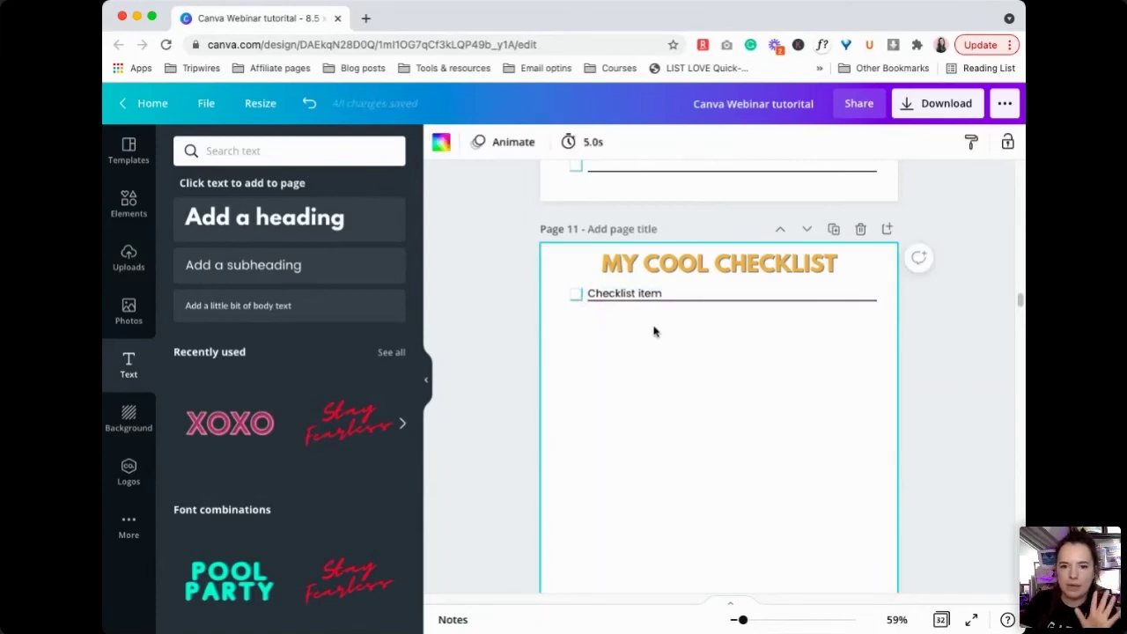
pyautogui.moveTo(661, 332); pyautogui.dragTo(570, 290)
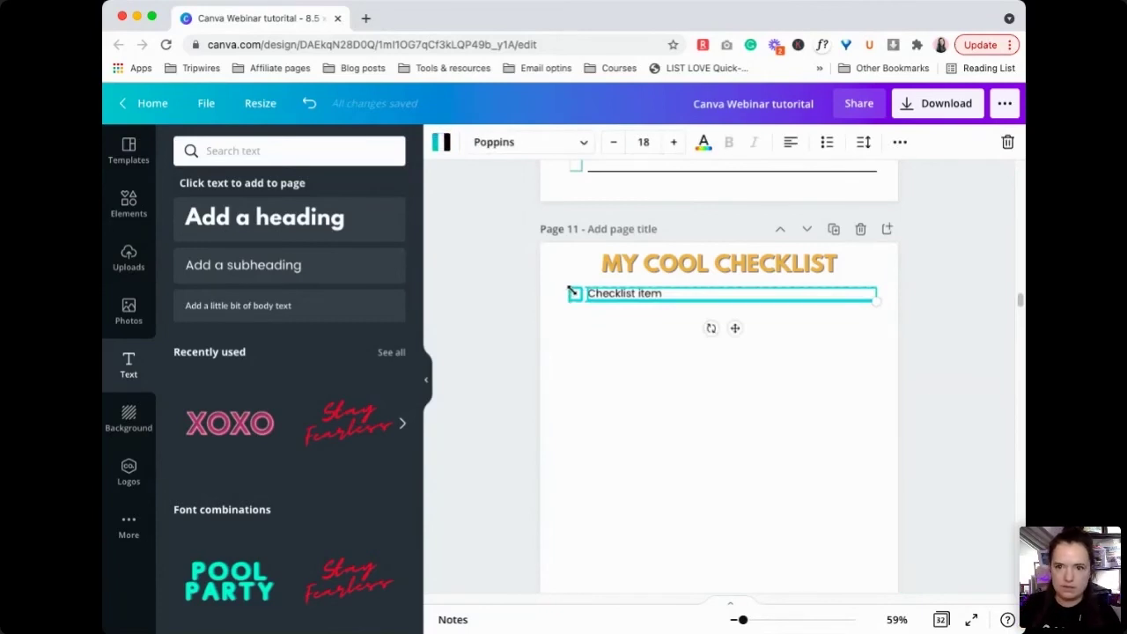
pyautogui.click(599, 343)
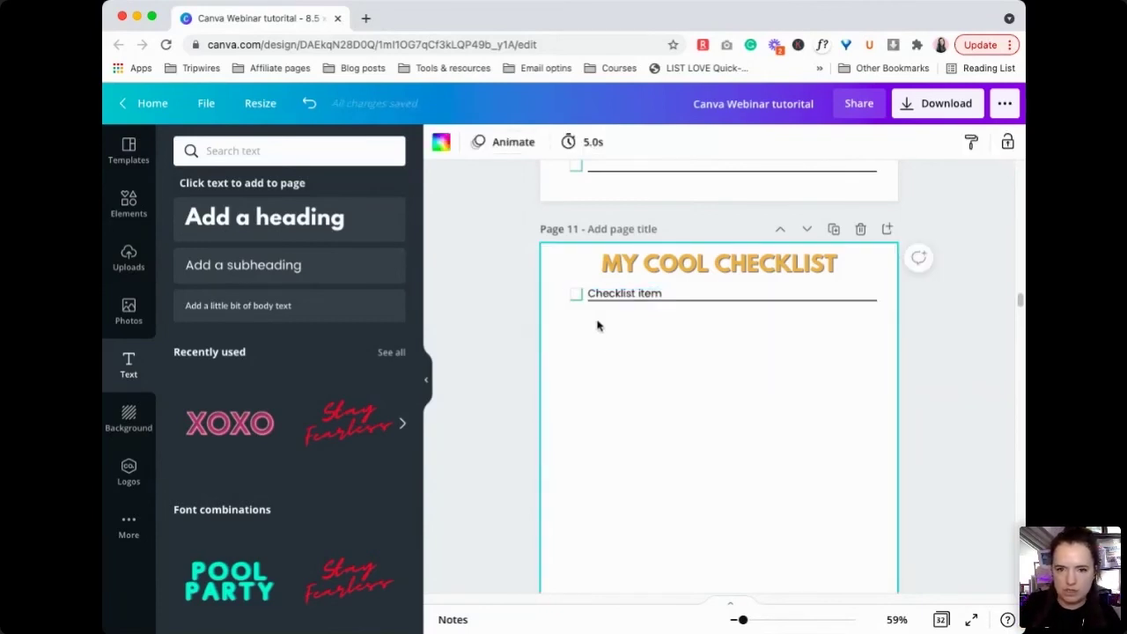
pyautogui.moveTo(596, 322); pyautogui.dragTo(576, 297)
pyautogui.press('super+g')
pyautogui.click(588, 314)
# Duplicate the checklist row and move one copy near the bottom of the page.
pyautogui.click(581, 300)
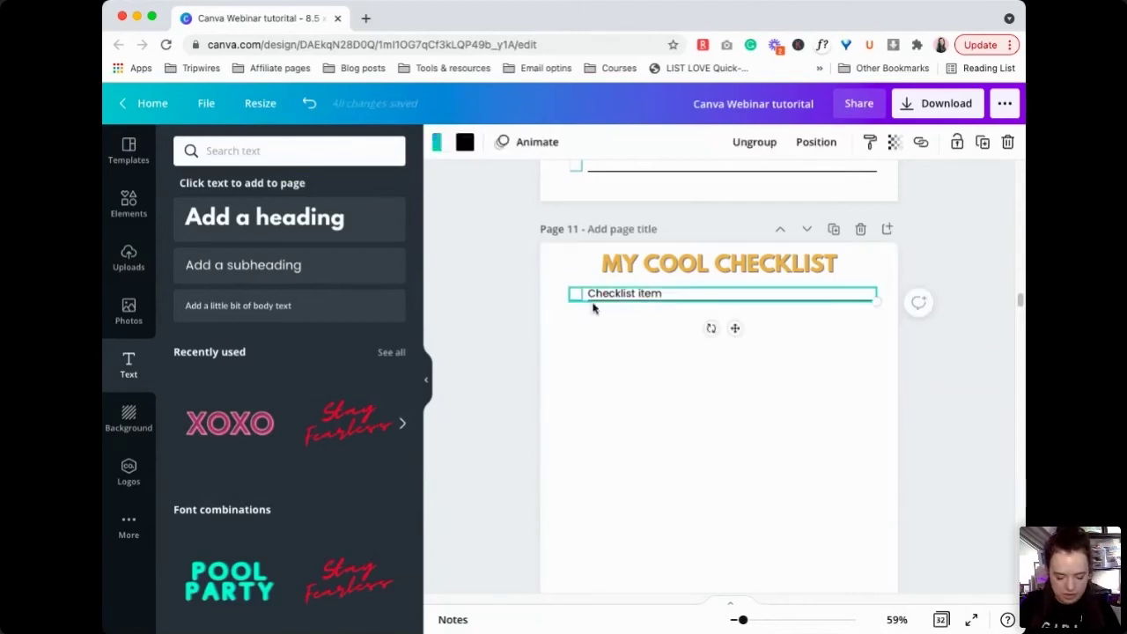
pyautogui.press('super+d')
pyautogui.moveTo(616, 311); pyautogui.dragTo(613, 530)
pyautogui.press('Tab')
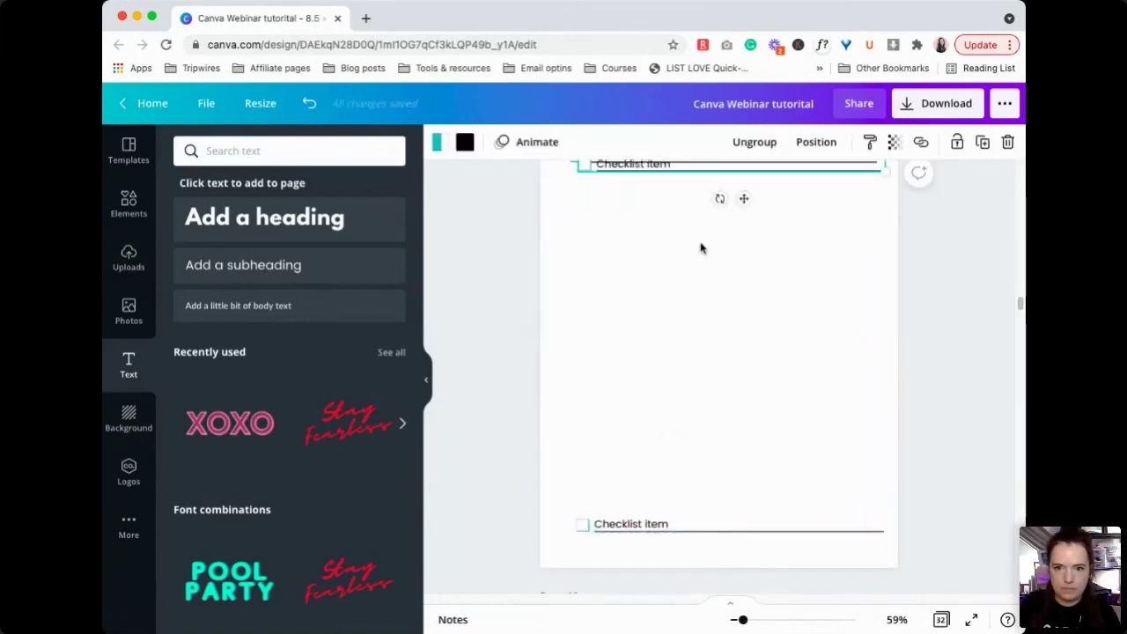
pyautogui.press('super+d')
pyautogui.press('super+d')
pyautogui.press('super+d')
pyautogui.scroll(3, 710, 379)
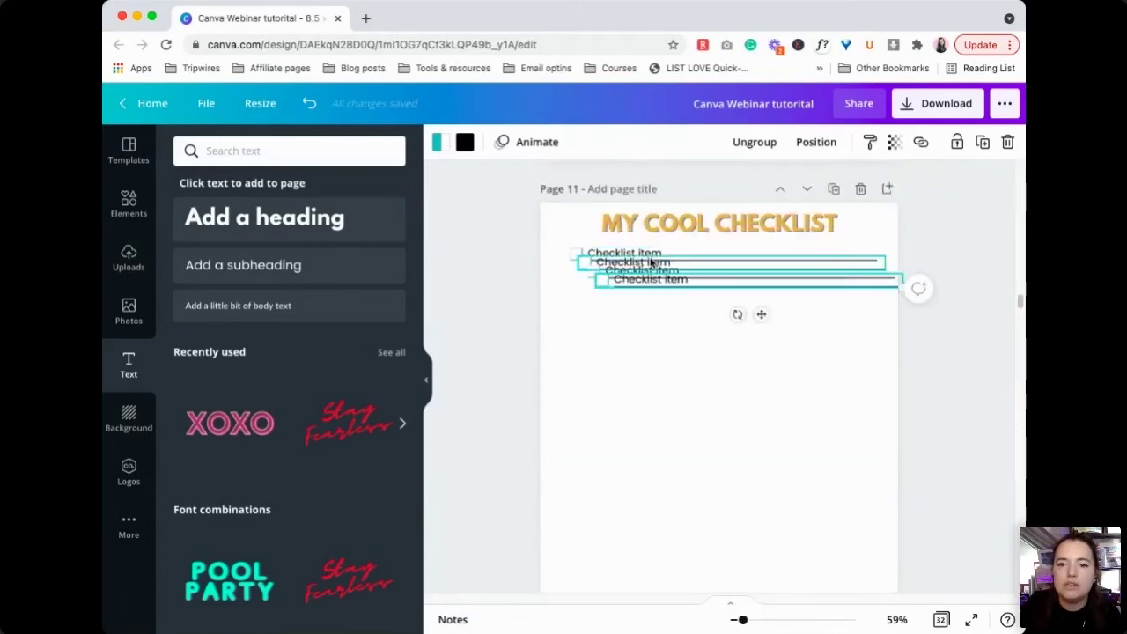
pyautogui.scroll(-4, 631, 463)
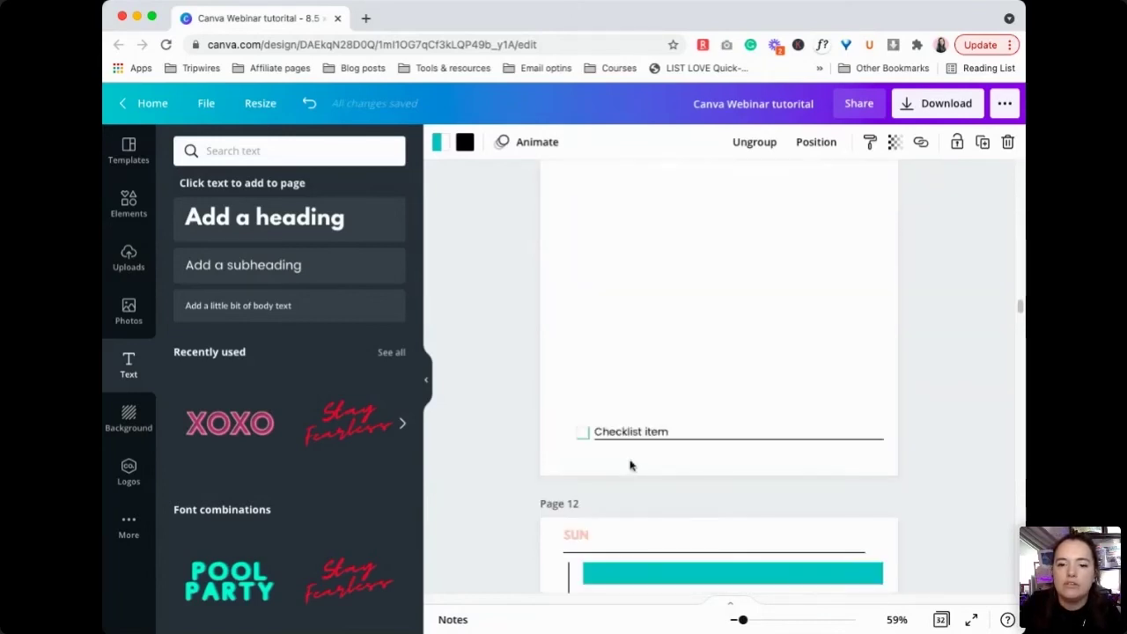
# Make several more row copies stacked under the heading, then select all checklist rows.
pyautogui.click(624, 329)
pyautogui.scroll(3, 624, 335)
pyautogui.scroll(1, 624, 339)
pyautogui.click(659, 246)
pyautogui.press('super+d')
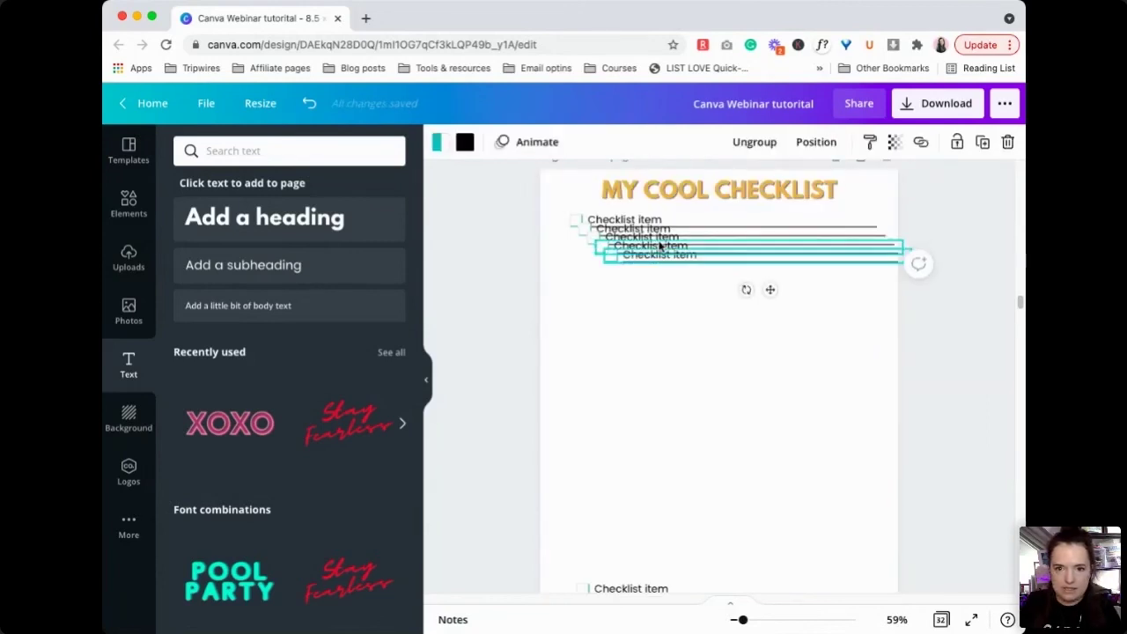
pyautogui.press('super+d')
pyautogui.press('super+d')
pyautogui.press('super+d')
pyautogui.press('super+d')
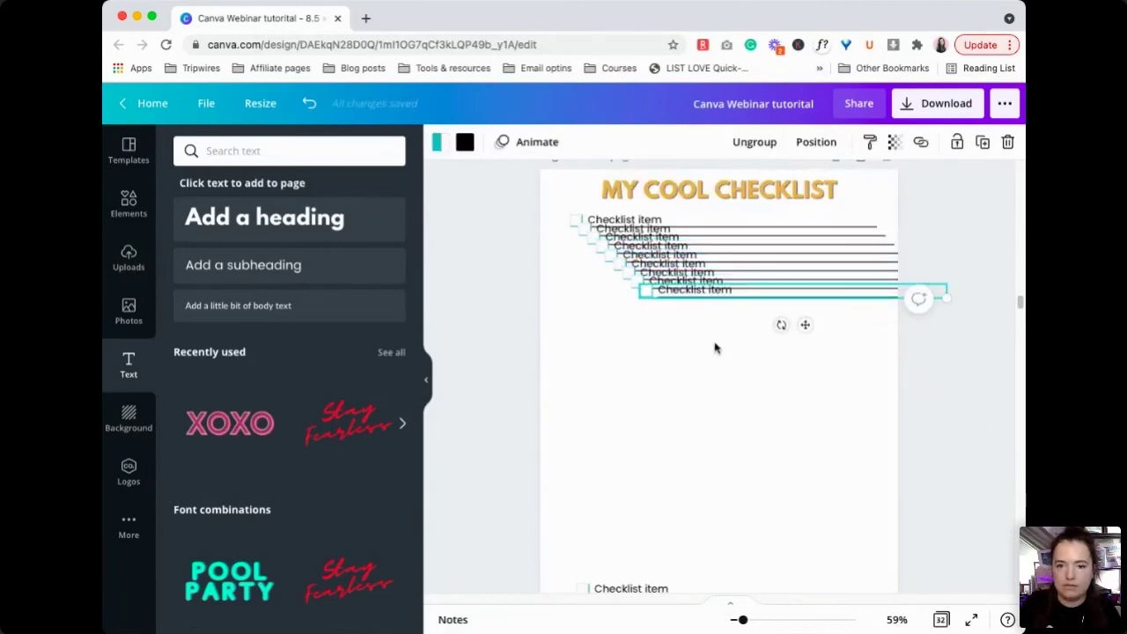
pyautogui.click(715, 348)
pyautogui.moveTo(558, 215); pyautogui.dragTo(651, 596)
# Apply Position > Tidy up to the selected rows and centre them on the page.
pyautogui.click(816, 142)
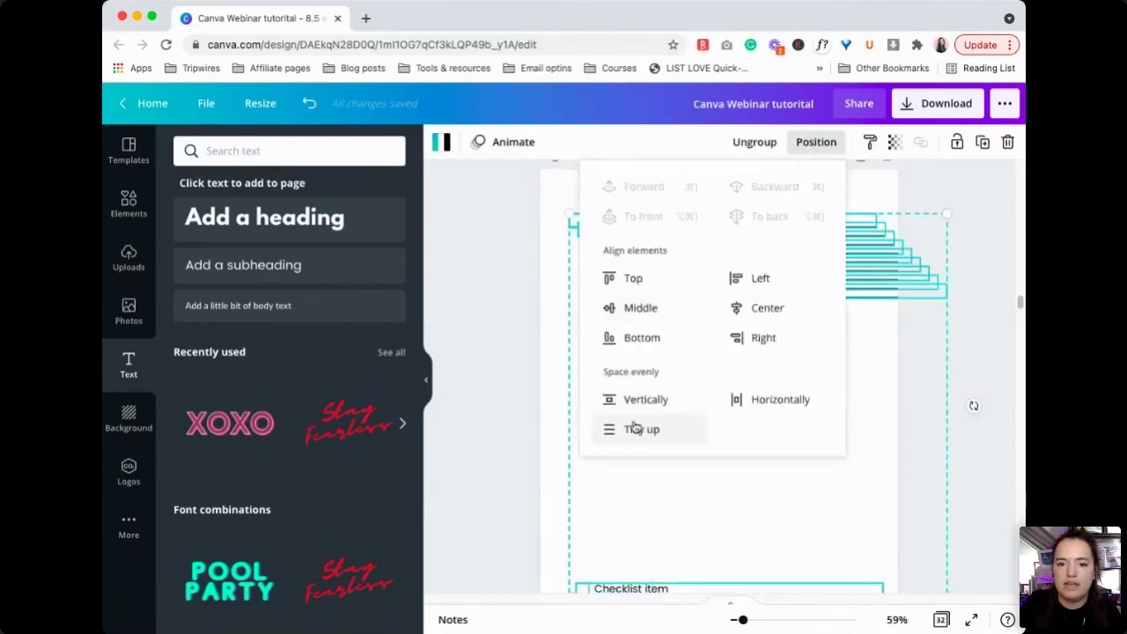
pyautogui.click(638, 428)
pyautogui.click(876, 347)
pyautogui.moveTo(855, 340)
pyautogui.mouseDown()
pyautogui.moveTo(836, 332)
pyautogui.moveTo(837, 344)
pyautogui.mouseUp()
pyautogui.click(911, 301)
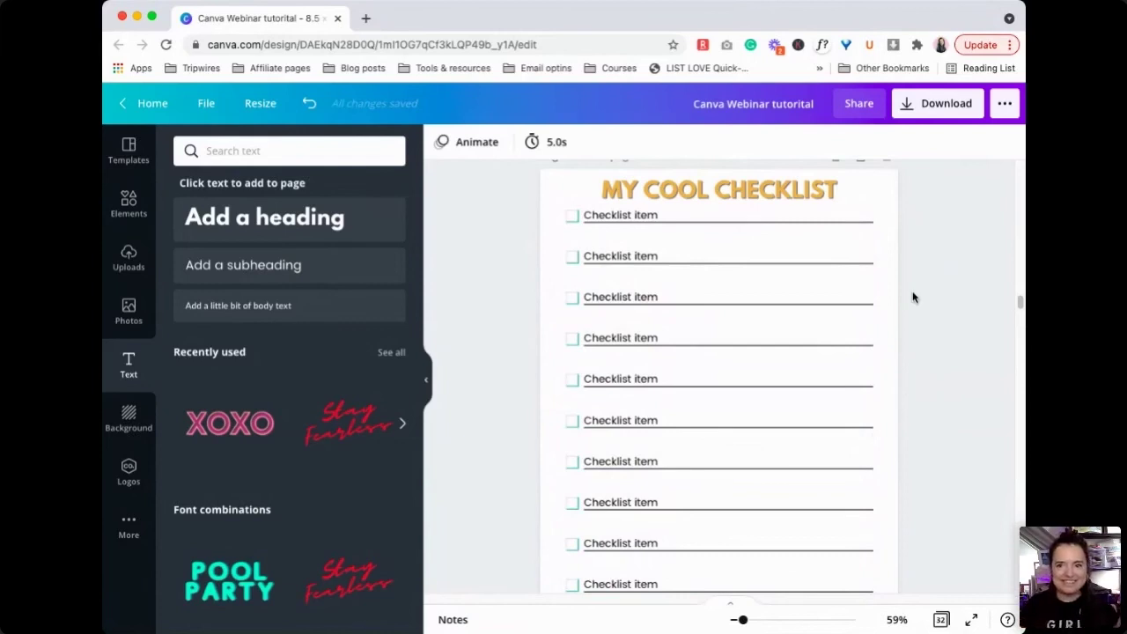
# Realign the first row, reselect all rows, and apply Tidy up again for even spacing.
pyautogui.click(737, 221)
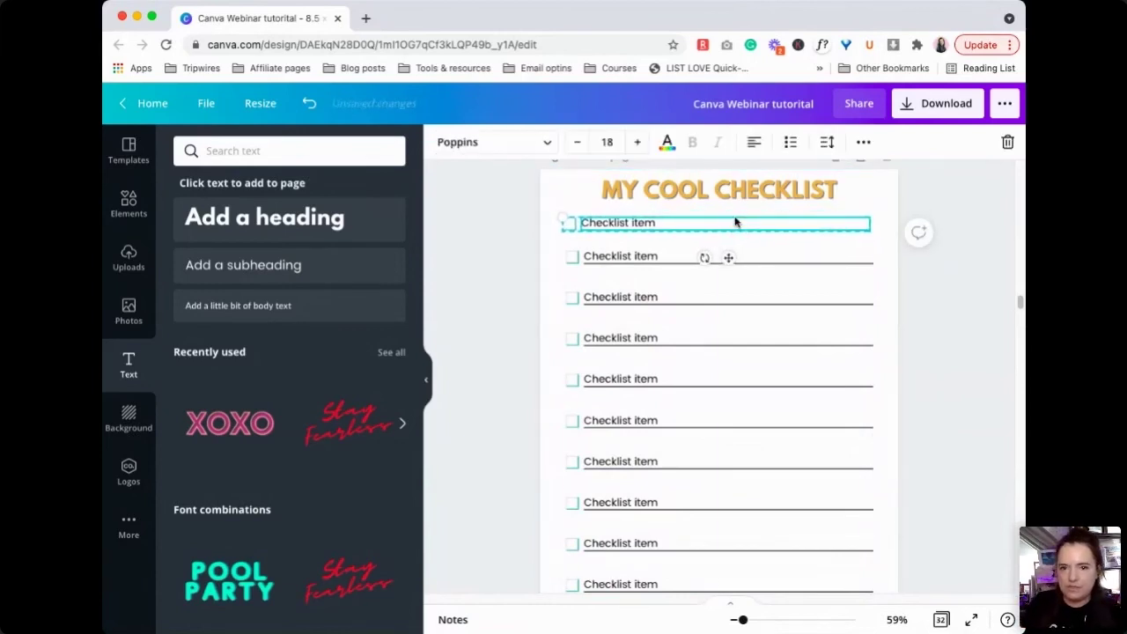
pyautogui.moveTo(737, 221); pyautogui.dragTo(737, 223)
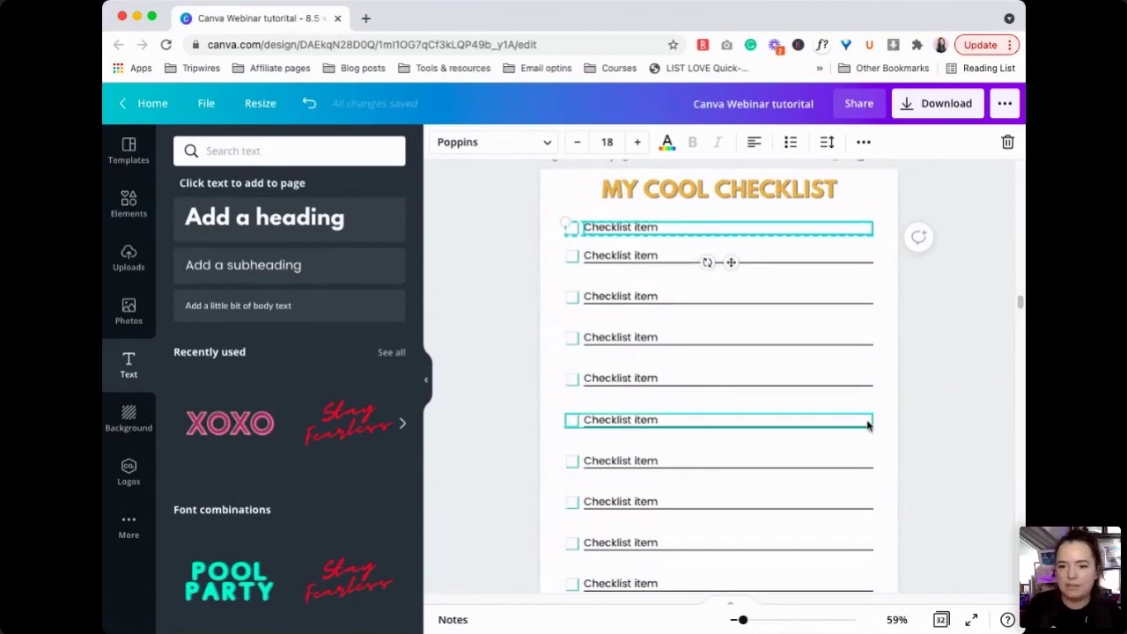
pyautogui.scroll(-3, 855, 452)
pyautogui.moveTo(864, 509); pyautogui.dragTo(744, 374)
pyautogui.scroll(7, 753, 299)
pyautogui.click(816, 141)
pyautogui.click(654, 428)
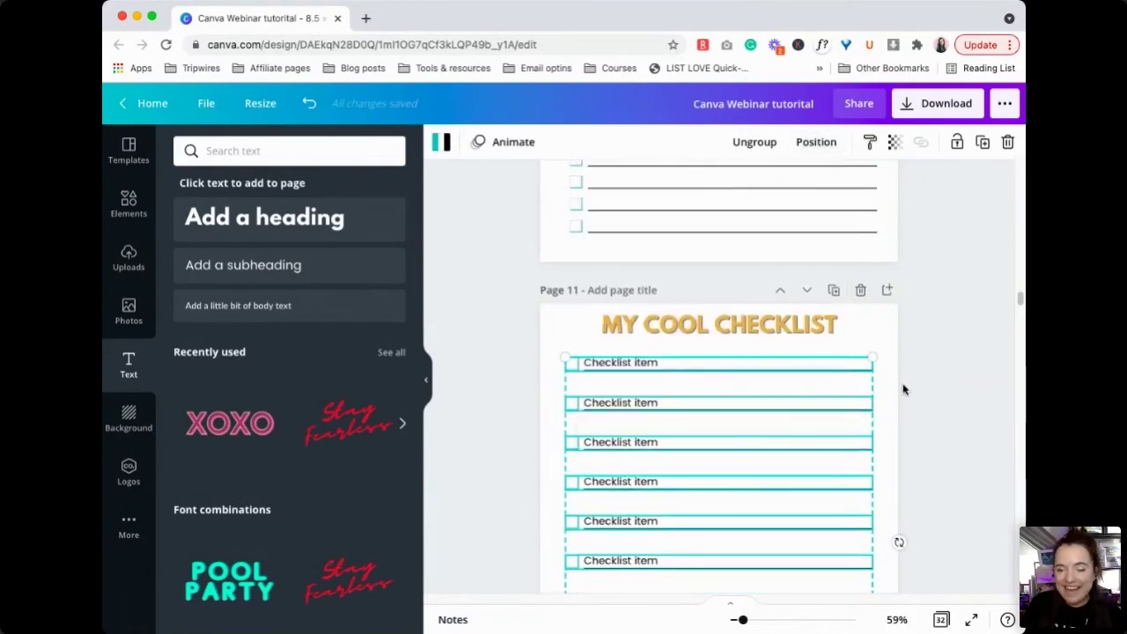
pyautogui.scroll(-3, 902, 389)
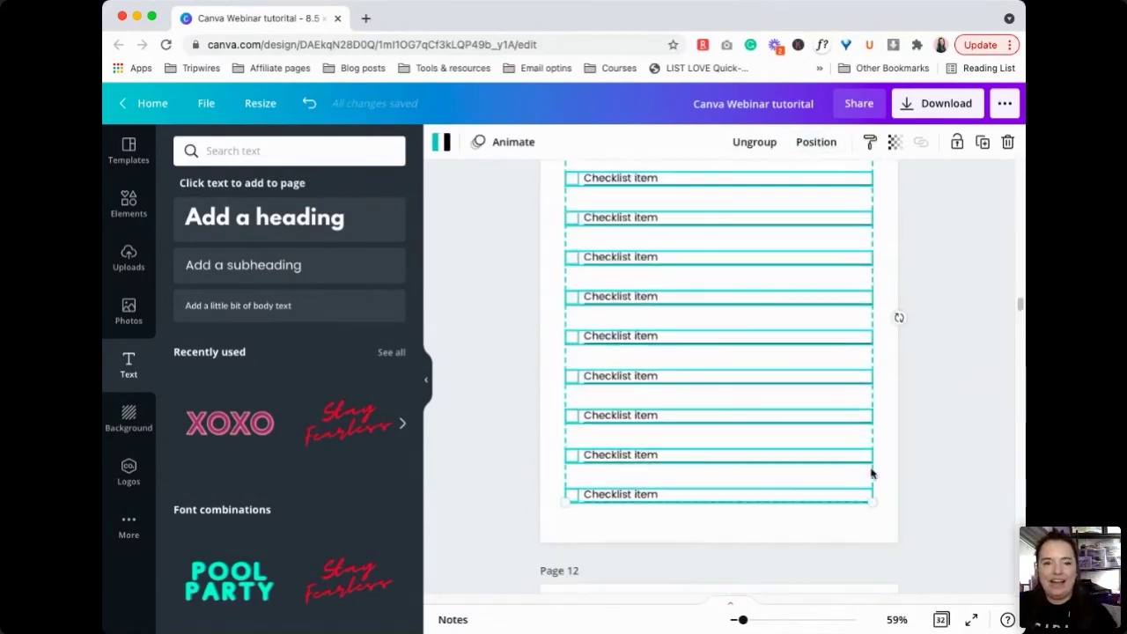
pyautogui.scroll(1, 871, 473)
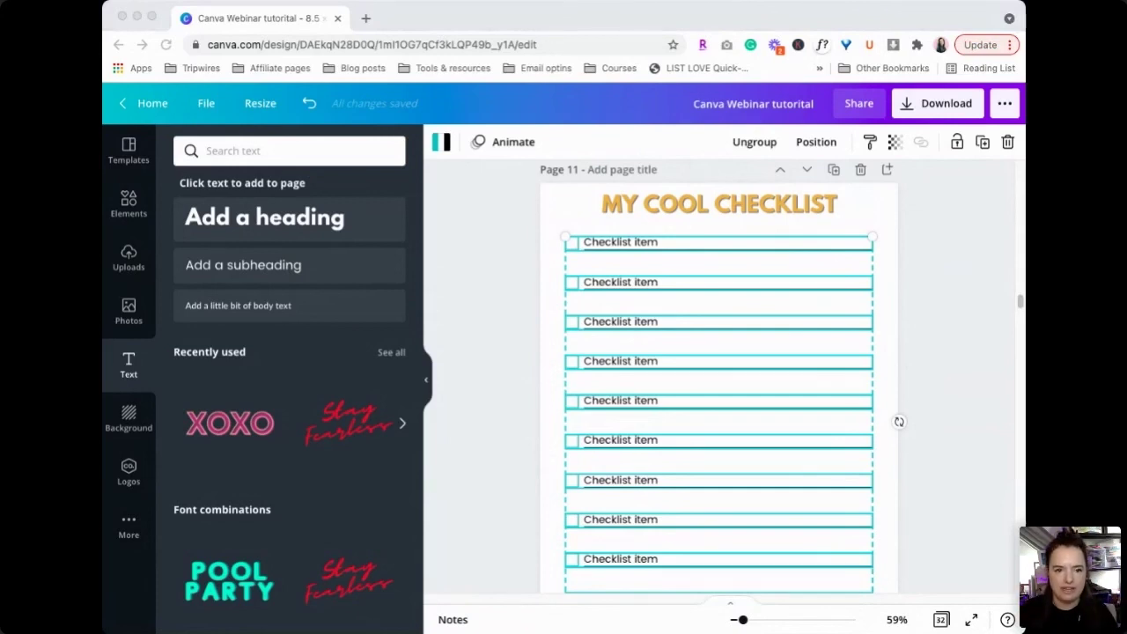
pyautogui.click(481, 272)
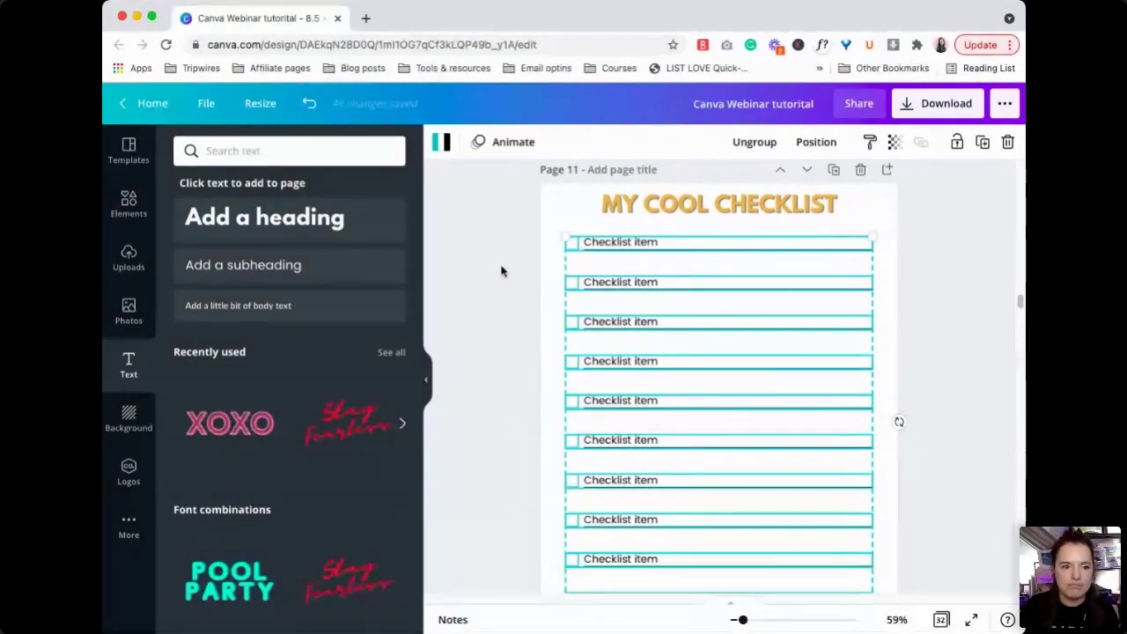
pyautogui.click(904, 309)
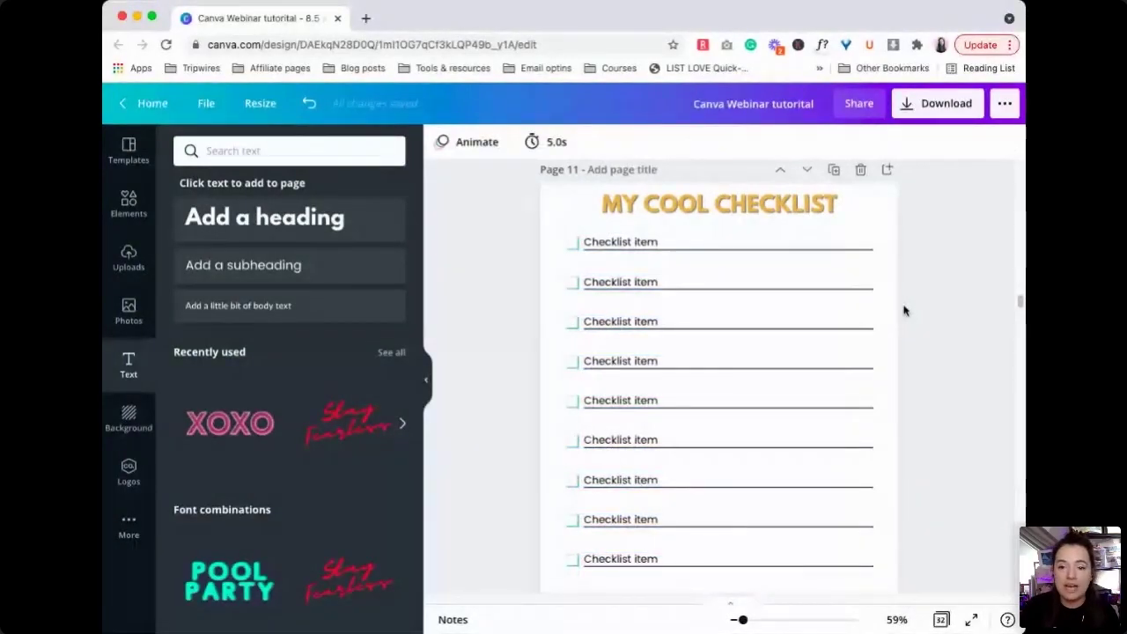
pyautogui.scroll(-3, 903, 310)
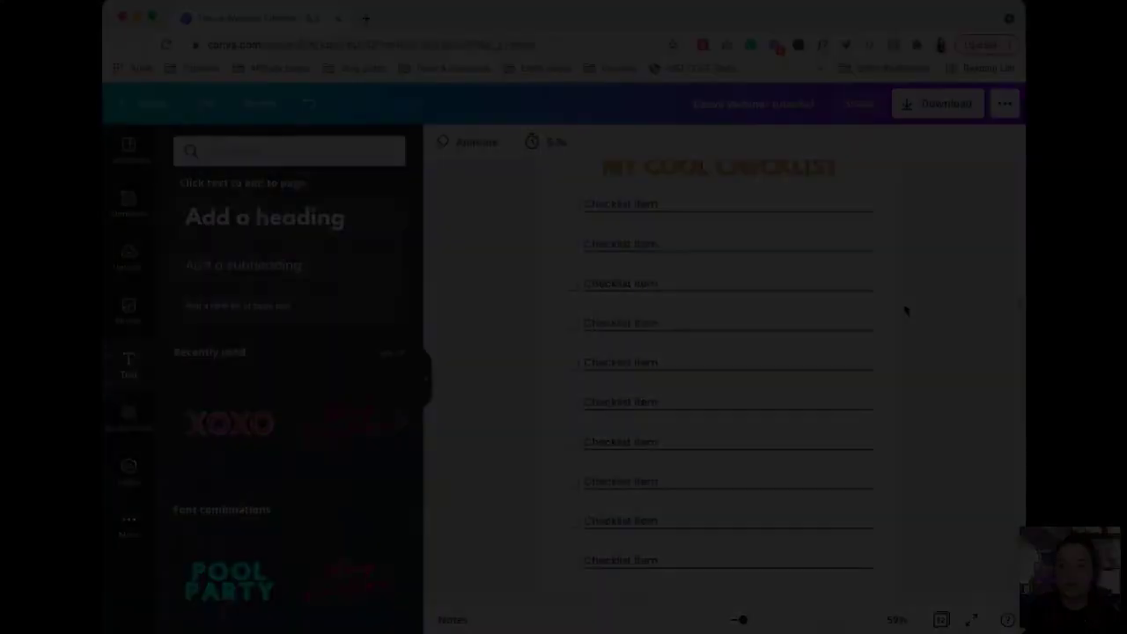